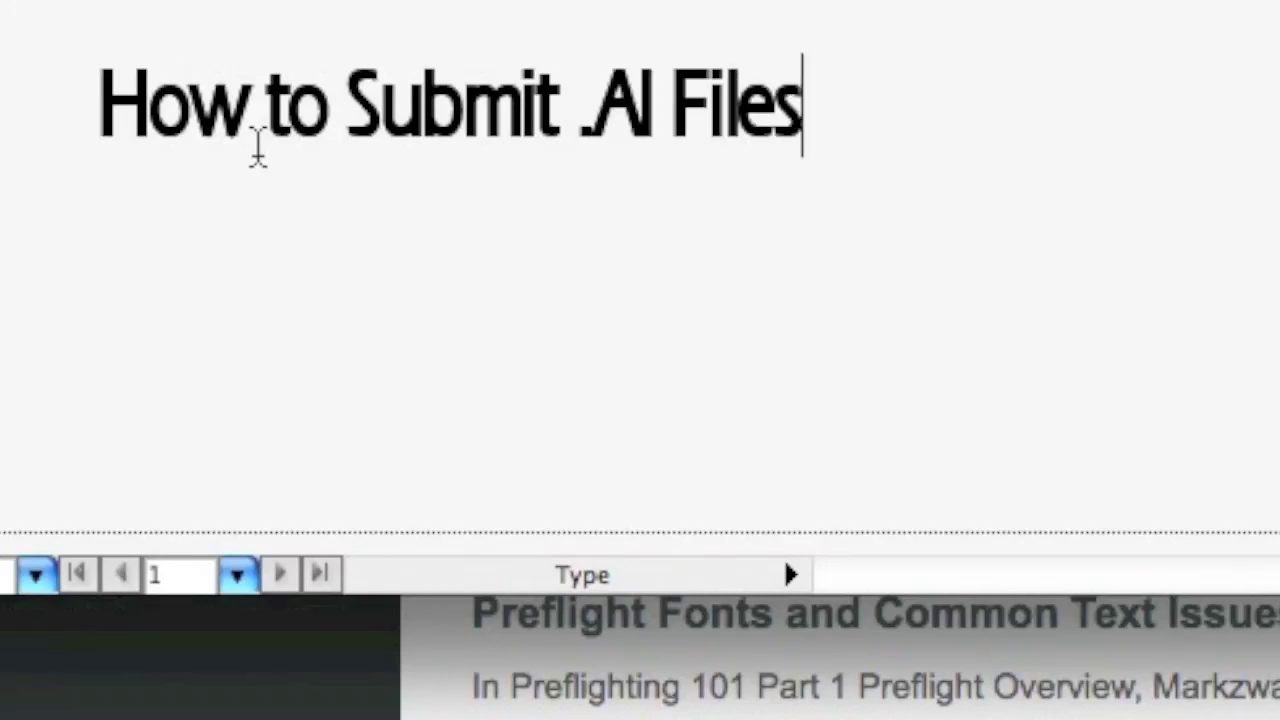
Add 'AI Files to Prepress' to the end of the heading below the logo.
{"action": "type", "text": "o Prepress"}
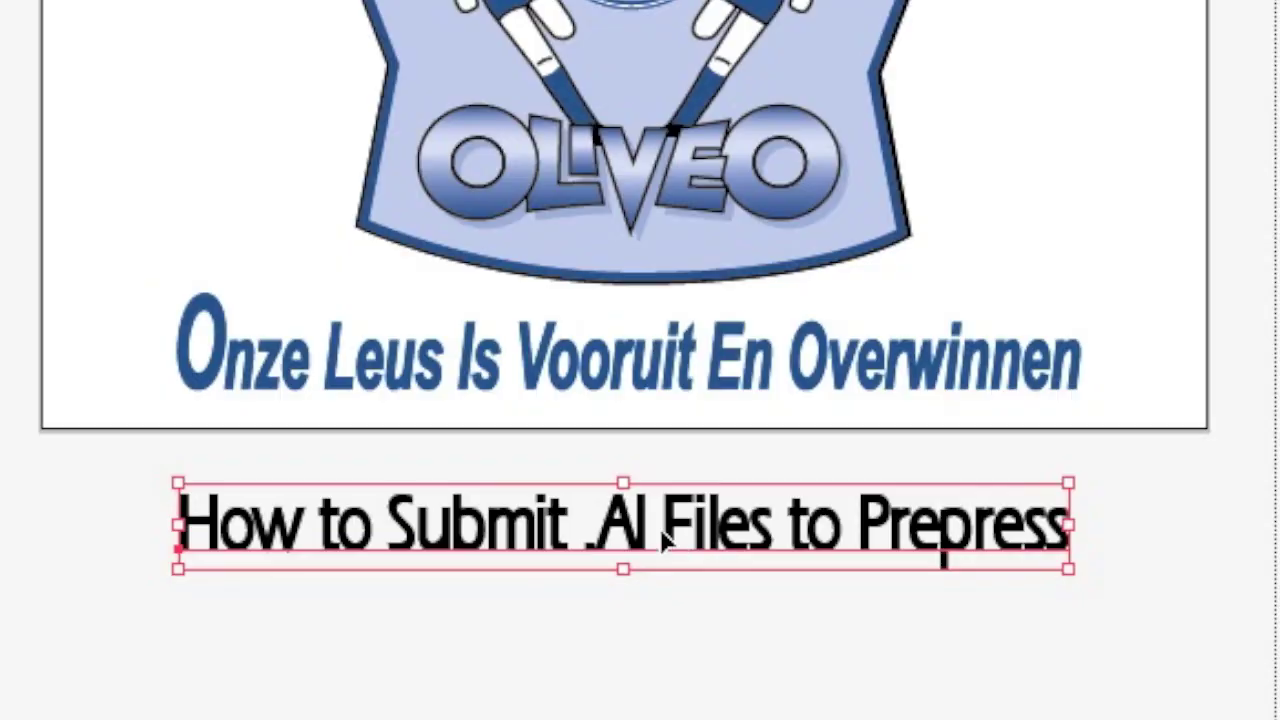
Convert the selected lettering to an outlined group with Type > Create Outlines.
{"action": "left_click", "coordinate": [488, 17]}
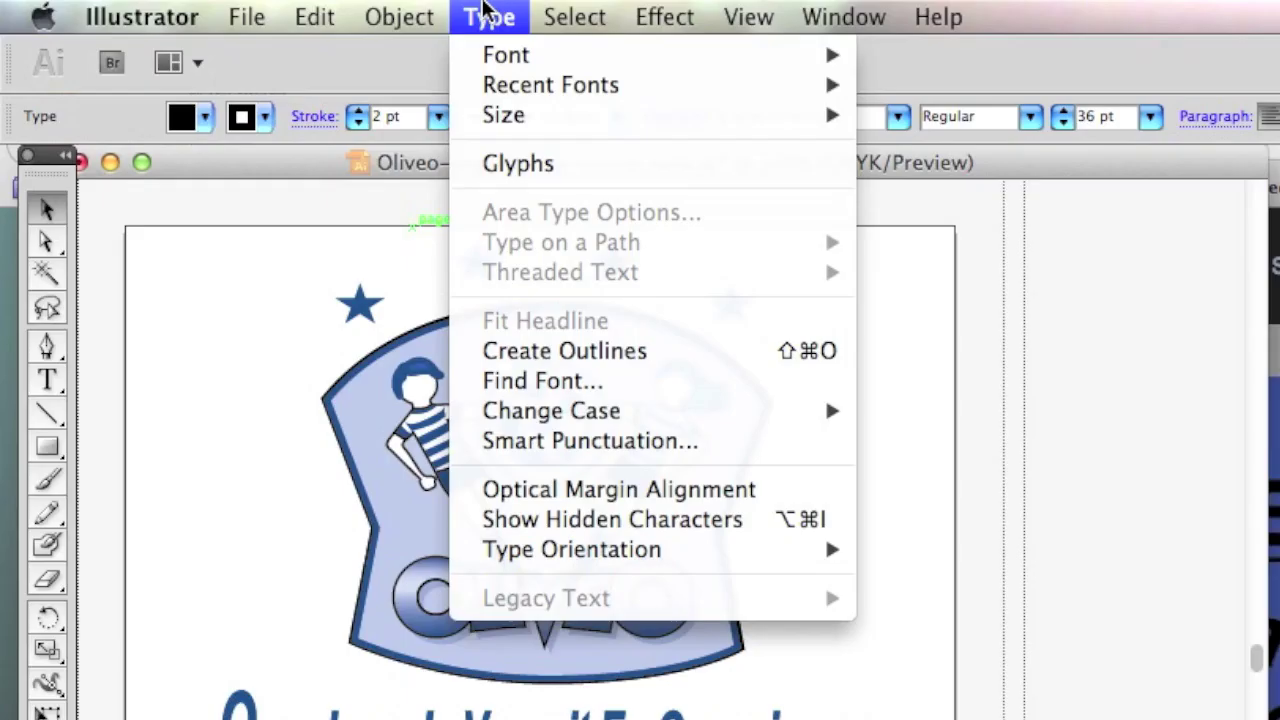
{"action": "left_click", "coordinate": [551, 350]}
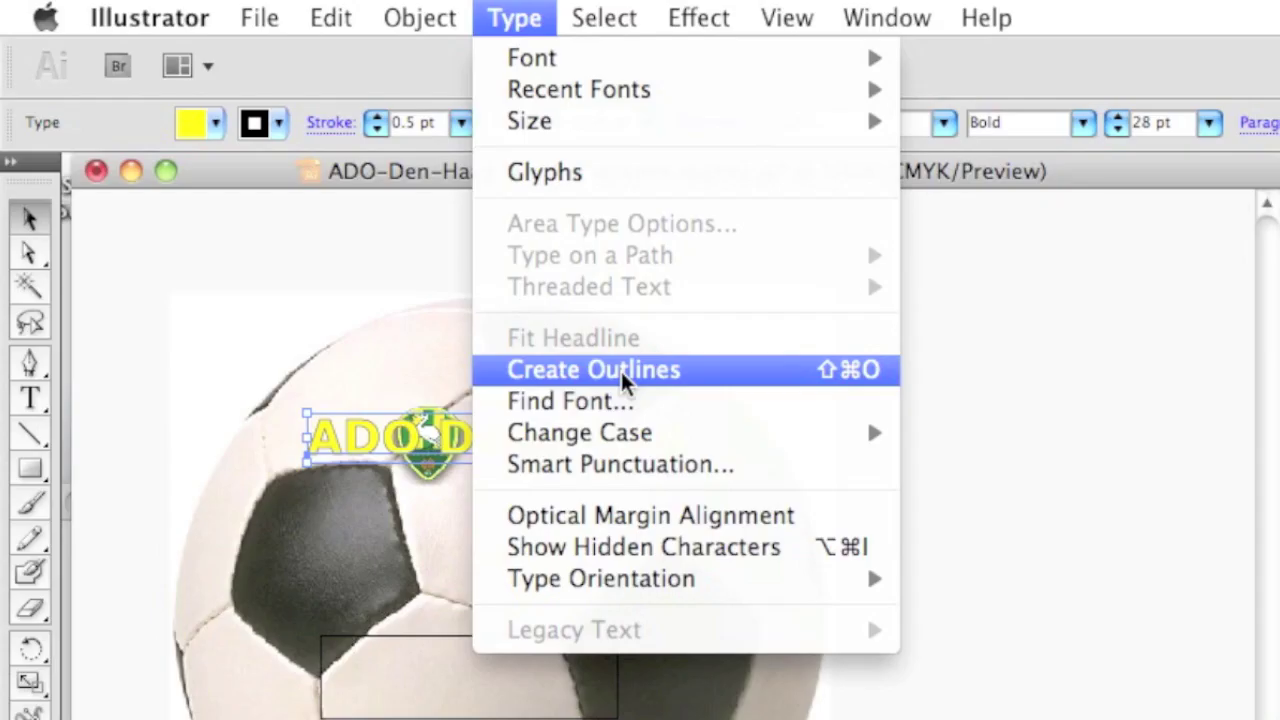
{"action": "left_click", "coordinate": [621, 371]}
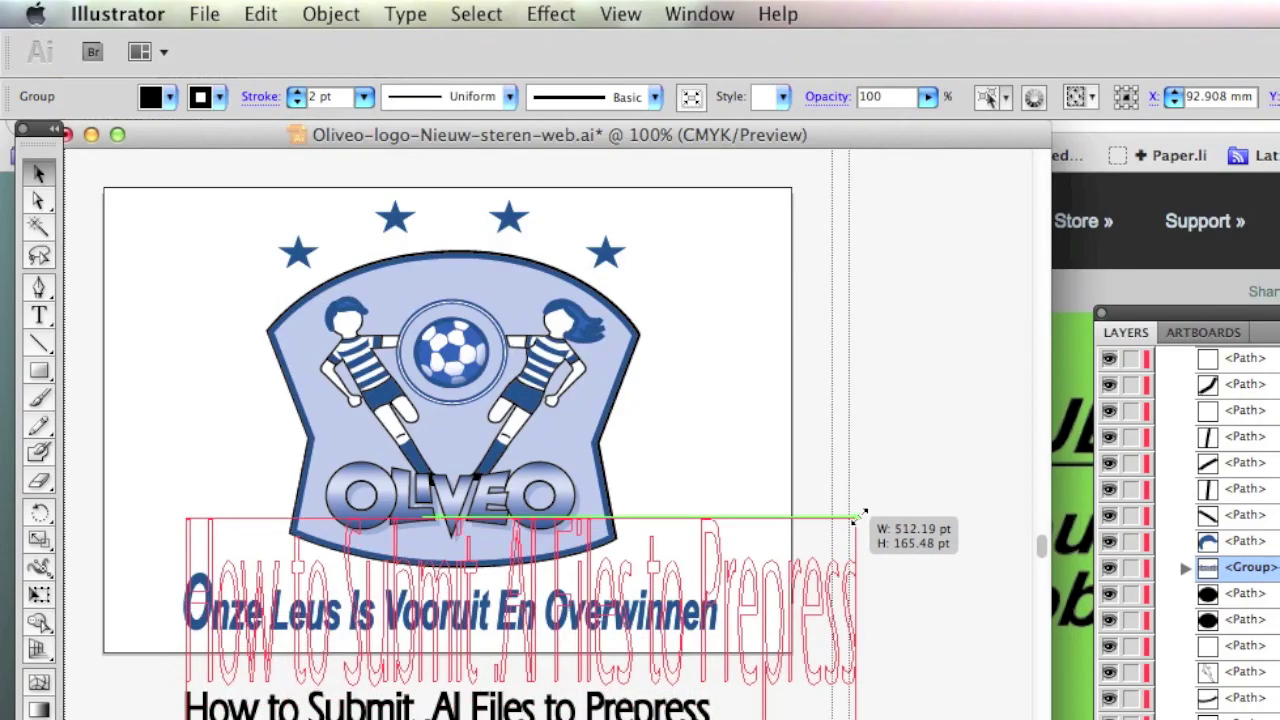
Rescale the outlined group below the logo, then select the slogan.
{"action": "left_click_drag", "start_coordinate": [858, 517], "coordinate": [862, 500]}
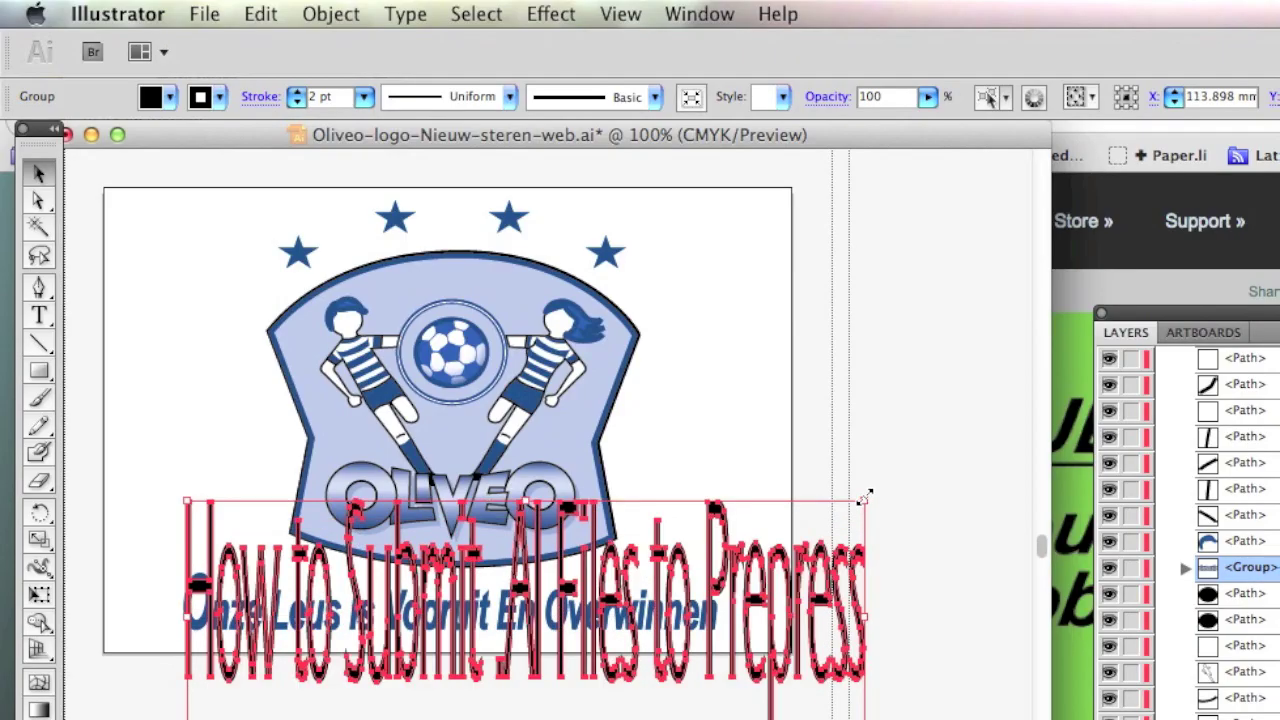
{"action": "left_click_drag", "start_coordinate": [868, 495], "coordinate": [697, 667]}
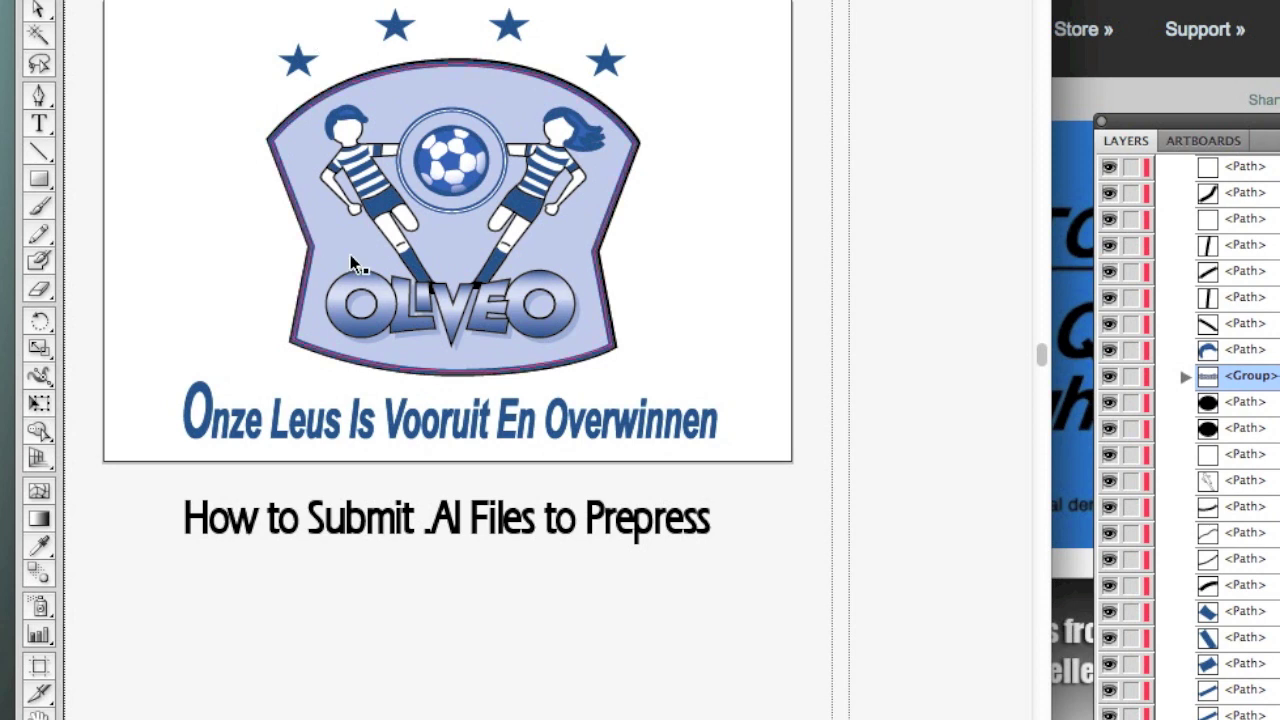
{"action": "left_click", "coordinate": [300, 419]}
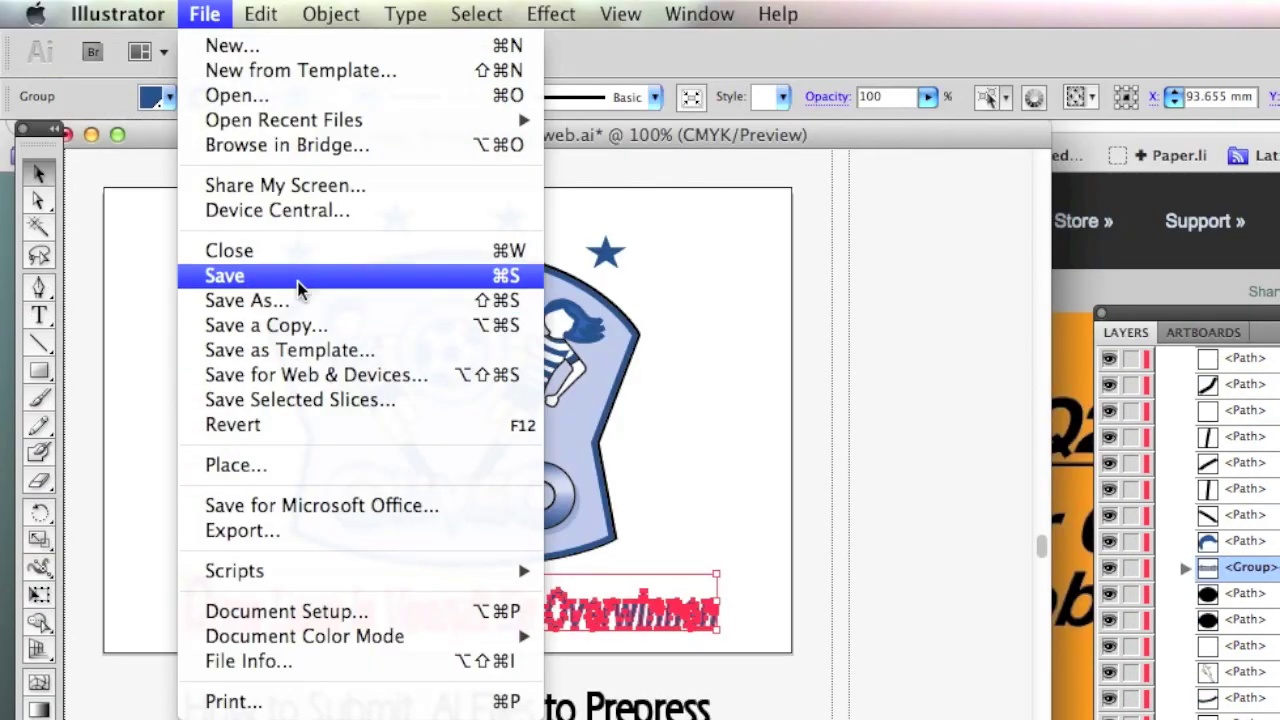
{"action": "left_click", "coordinate": [906, 329]}
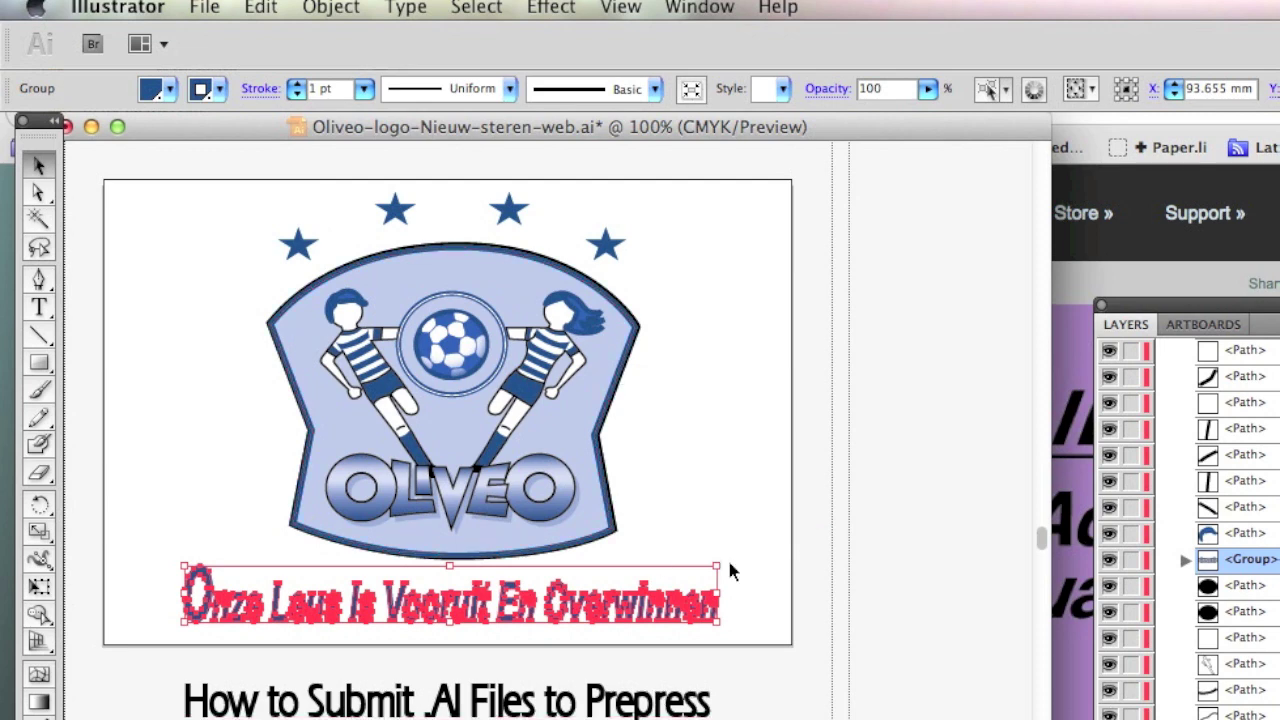
{"action": "left_click_drag", "start_coordinate": [718, 563], "coordinate": [884, 443]}
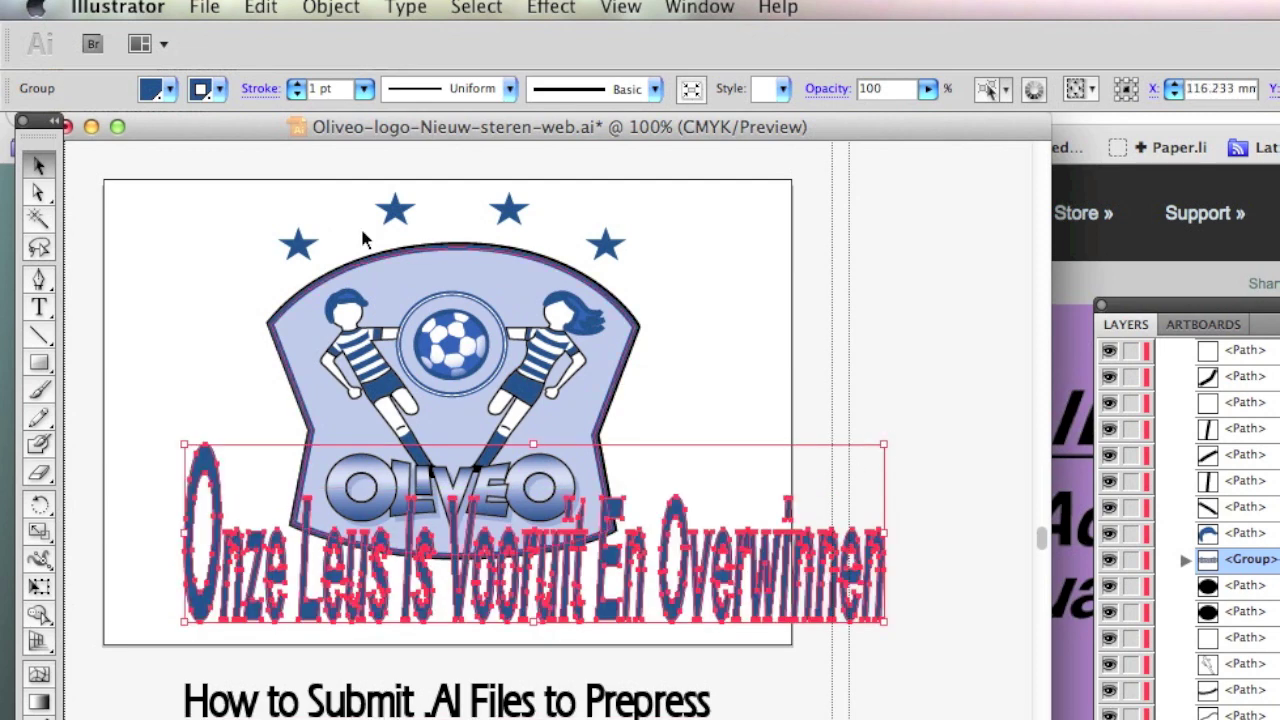
{"action": "left_click", "coordinate": [266, 6]}
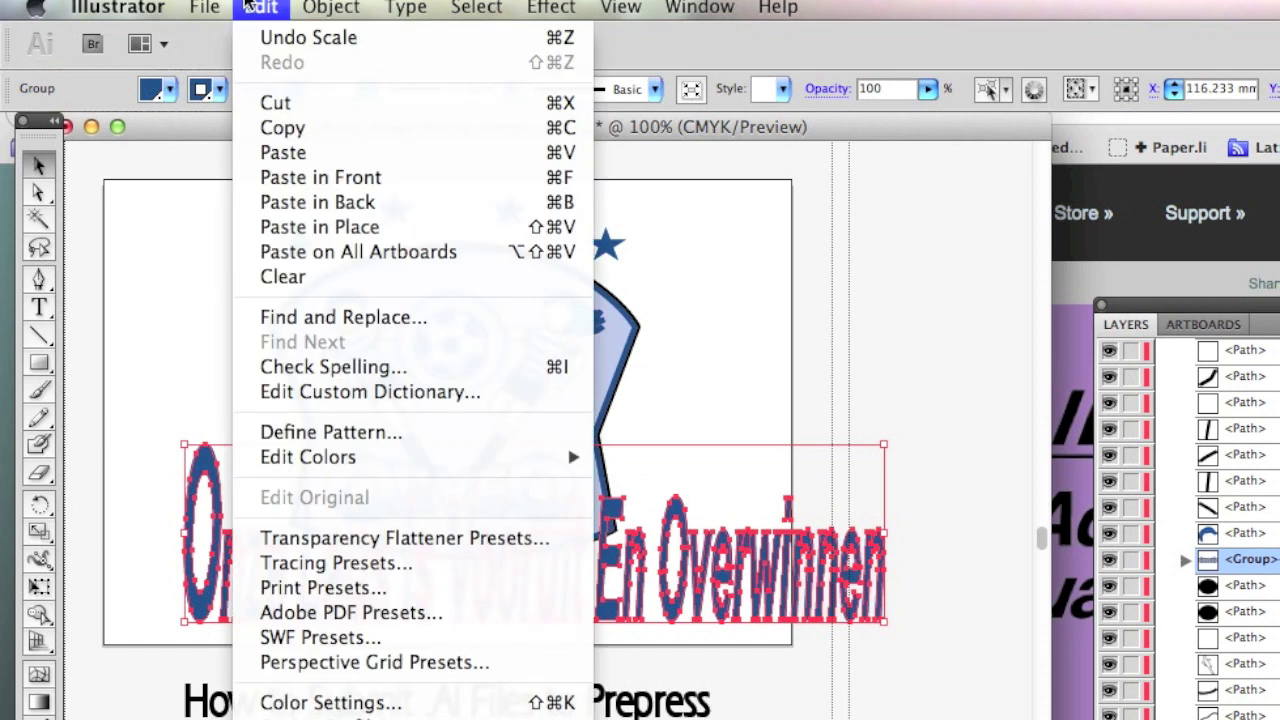
{"action": "left_click", "coordinate": [285, 38]}
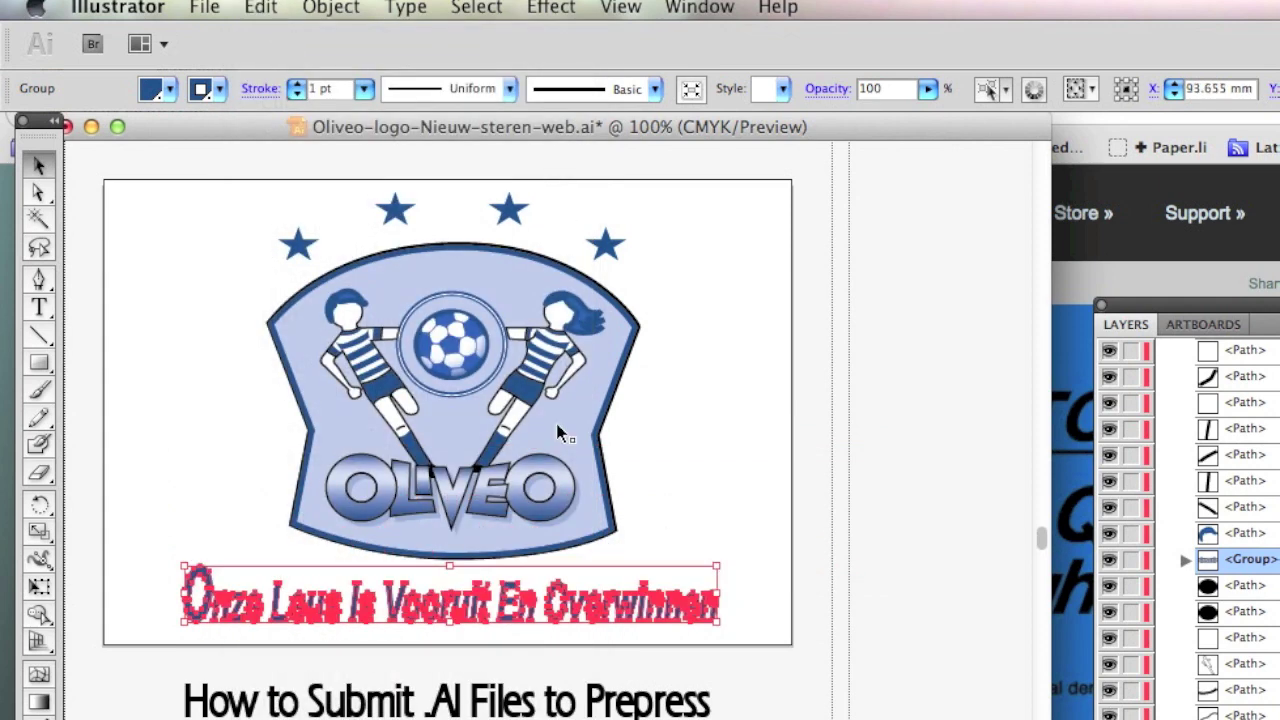
{"action": "left_click", "coordinate": [640, 662]}
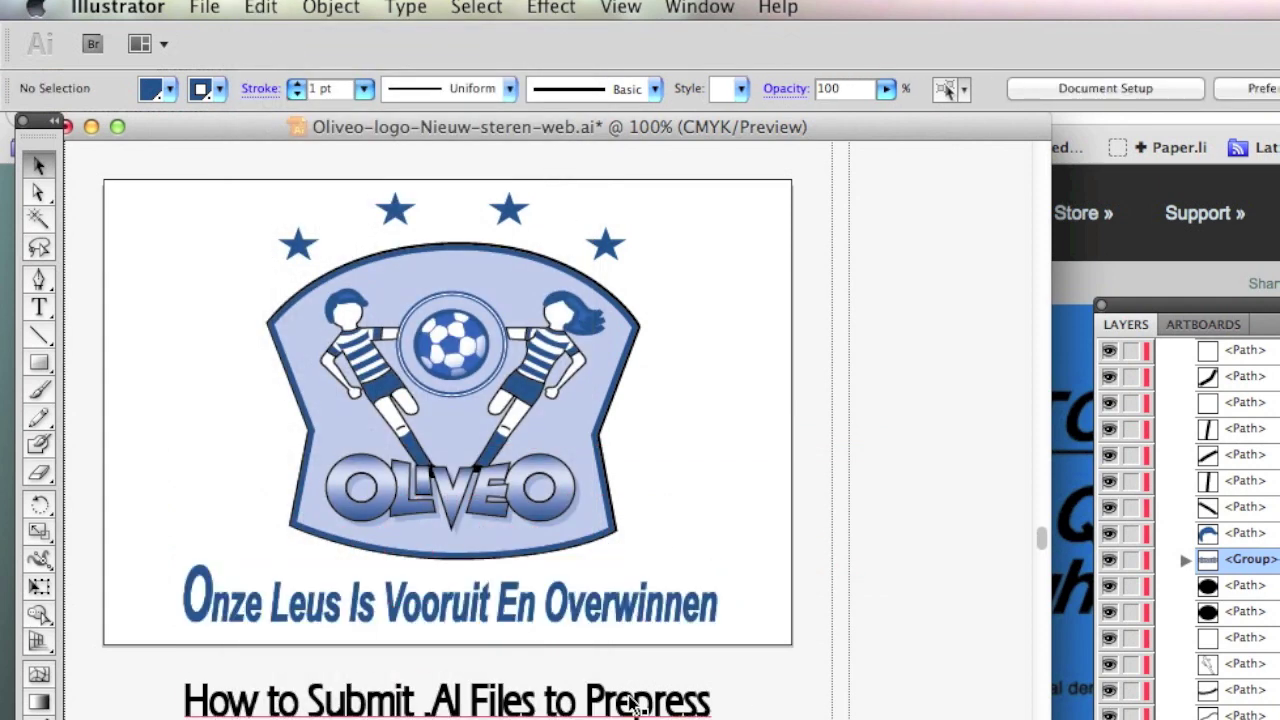
{"action": "left_click", "coordinate": [648, 705]}
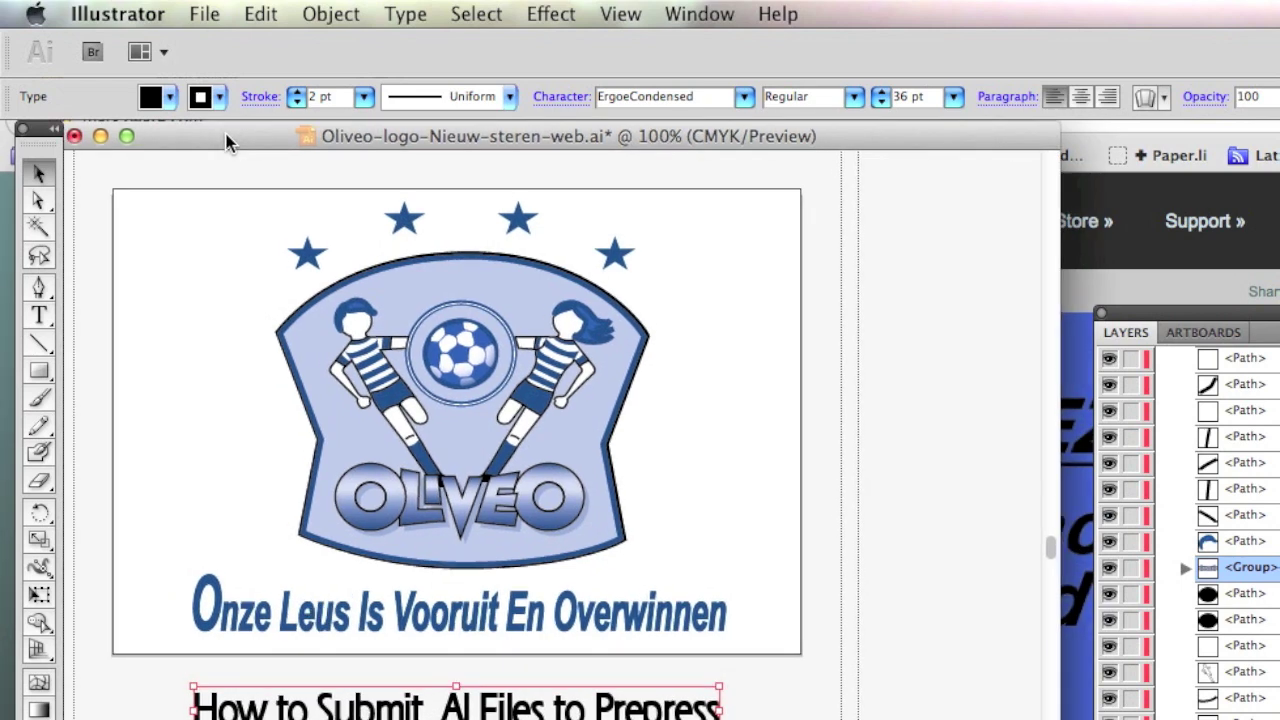
Save the logo as Oliveo-logo TEST.ai in CS5 format with ICC profiles embedded.
{"action": "left_click_drag", "start_coordinate": [220, 141], "coordinate": [245, 147]}
{"action": "left_click", "coordinate": [203, 12]}
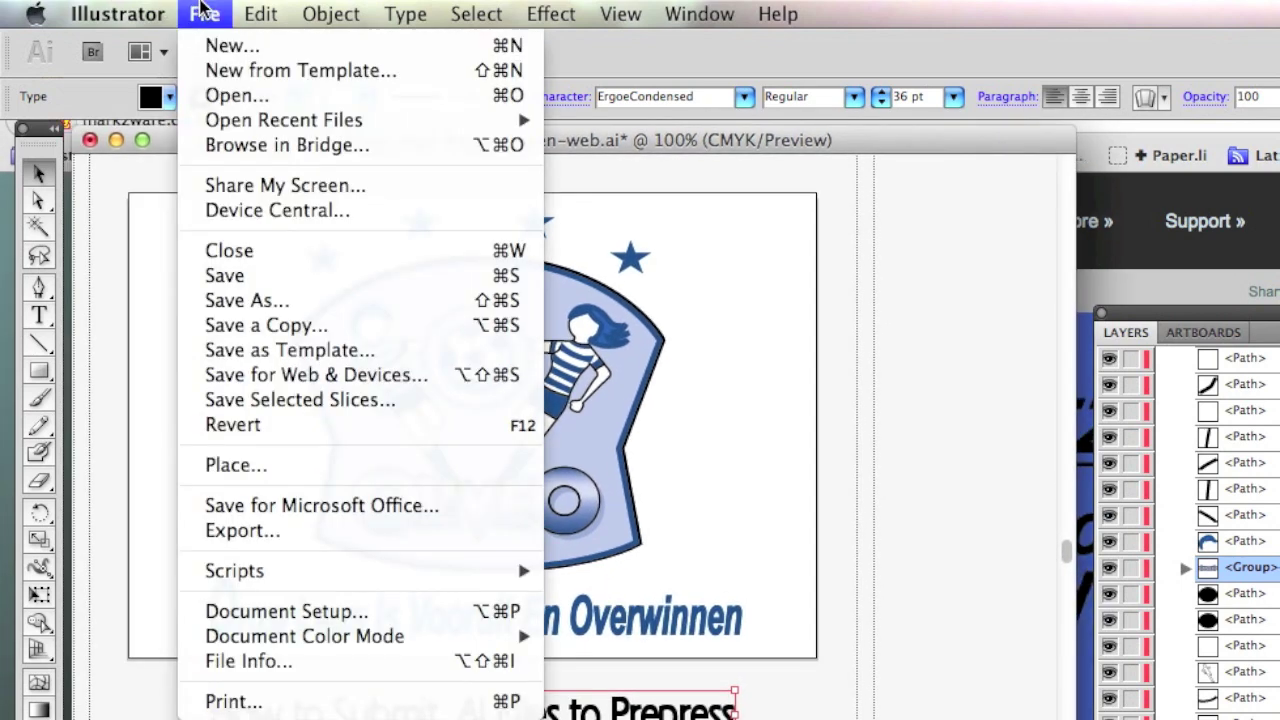
{"action": "left_click", "coordinate": [295, 300]}
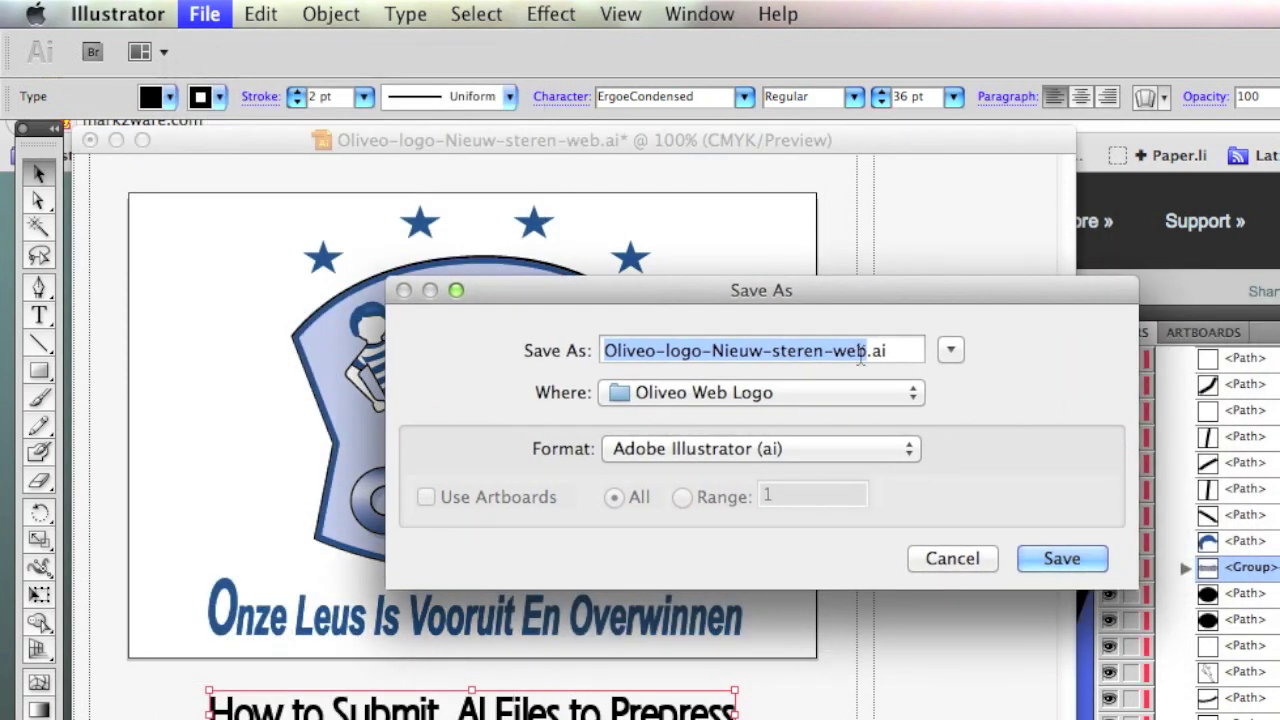
{"action": "key", "text": "Return"}
{"action": "left_click", "coordinate": [447, 271]}
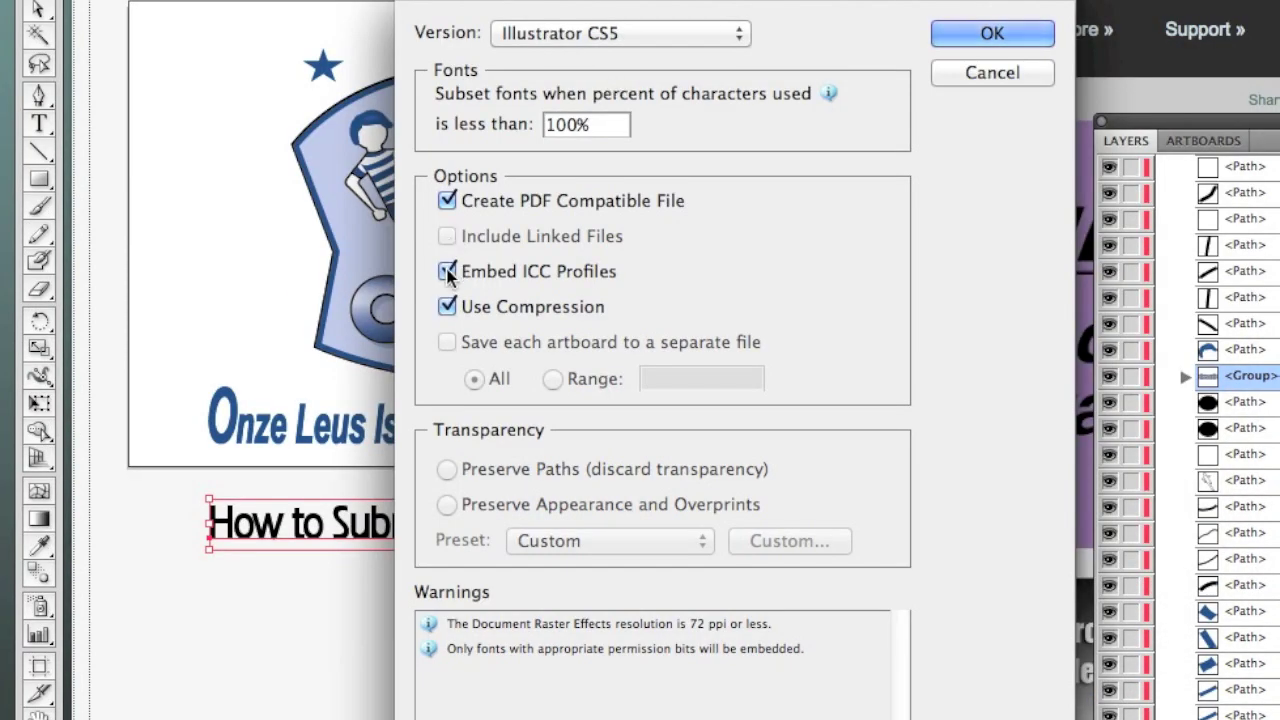
{"action": "left_click", "coordinate": [1025, 36]}
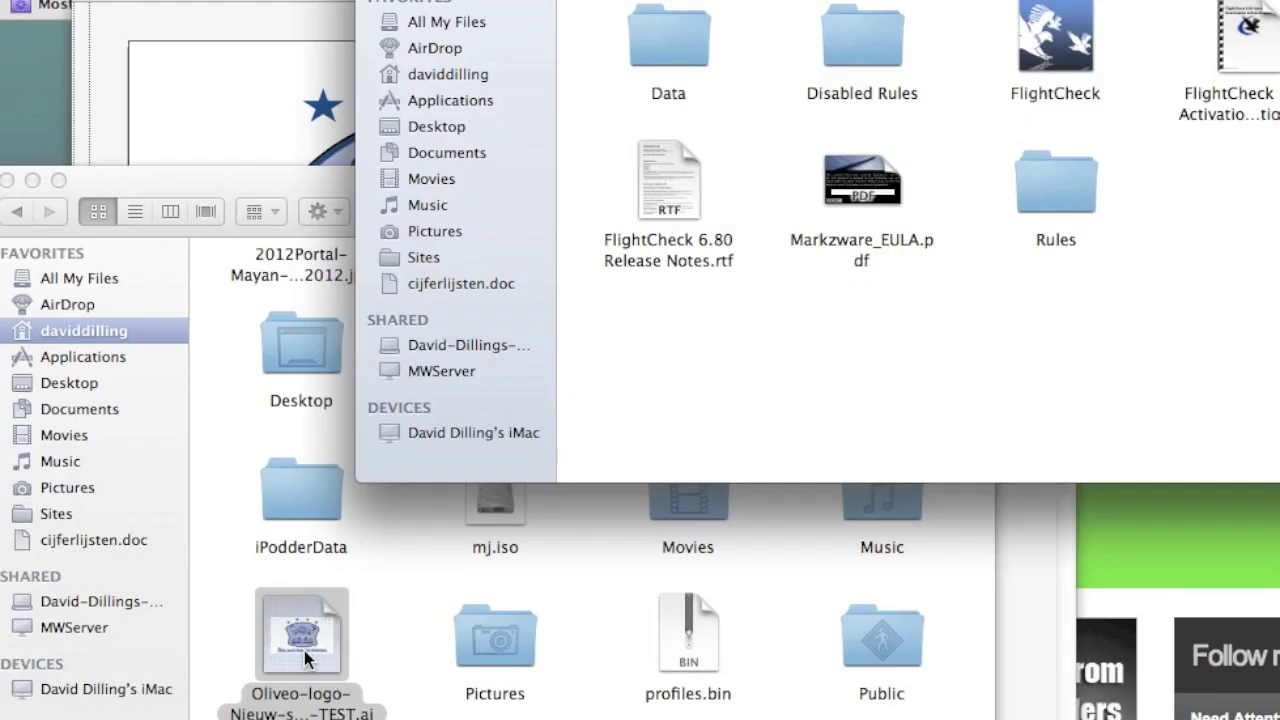
Drop Oliveo-logo-Nieuw-steren-TEST.ai onto the FlightCheck icon to run a preflight.
{"action": "left_click_drag", "start_coordinate": [306, 655], "coordinate": [1069, 42]}
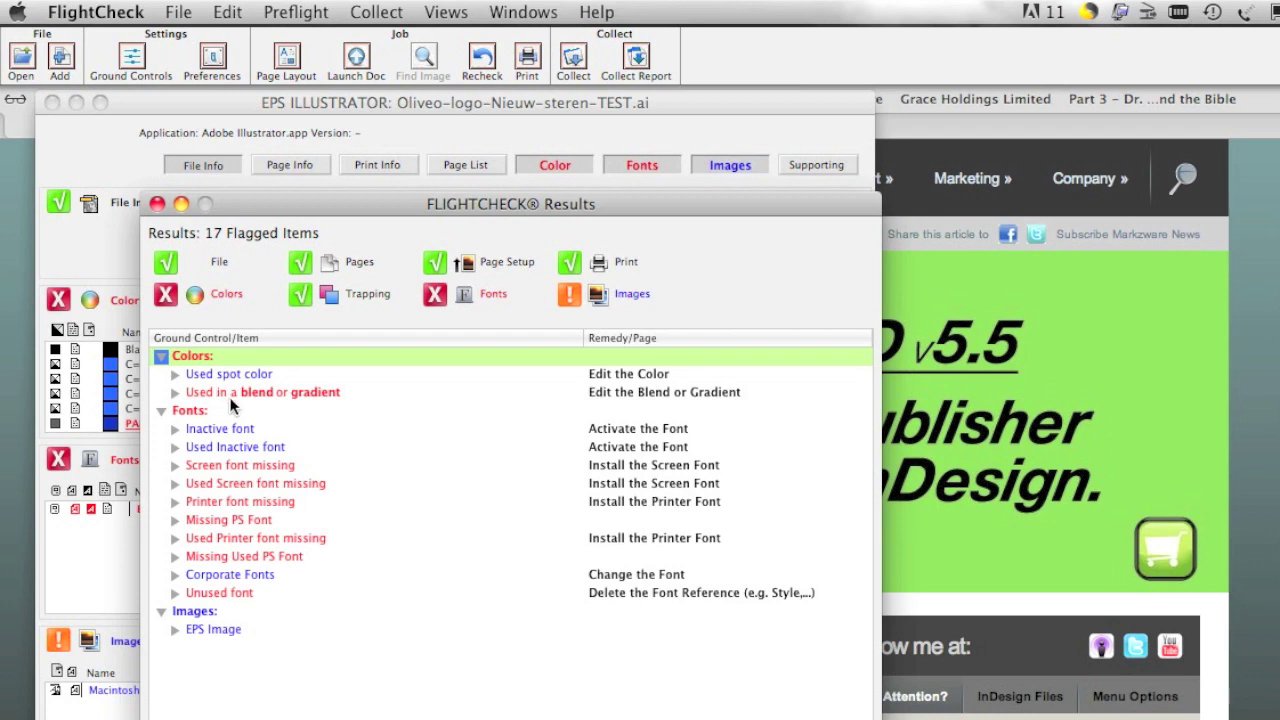
{"action": "left_click", "coordinate": [129, 60]}
{"action": "left_click_drag", "start_coordinate": [487, 236], "coordinate": [279, 232]}
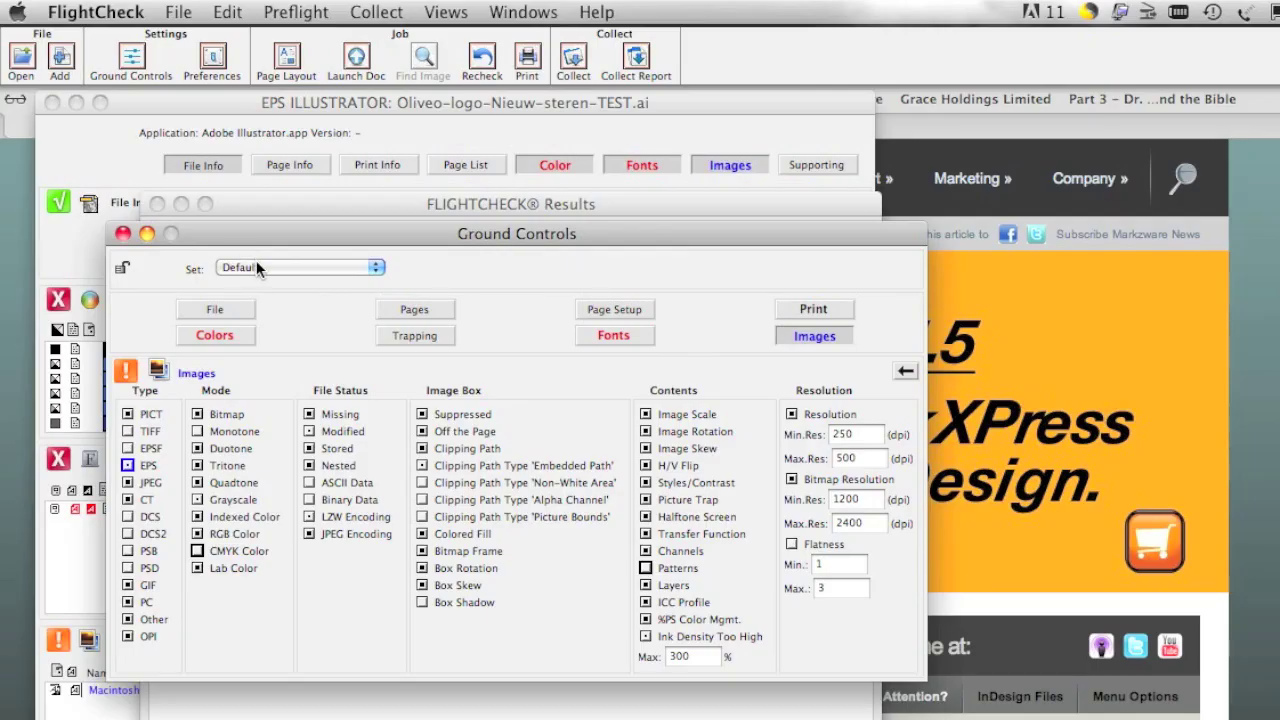
{"action": "left_click", "coordinate": [257, 267]}
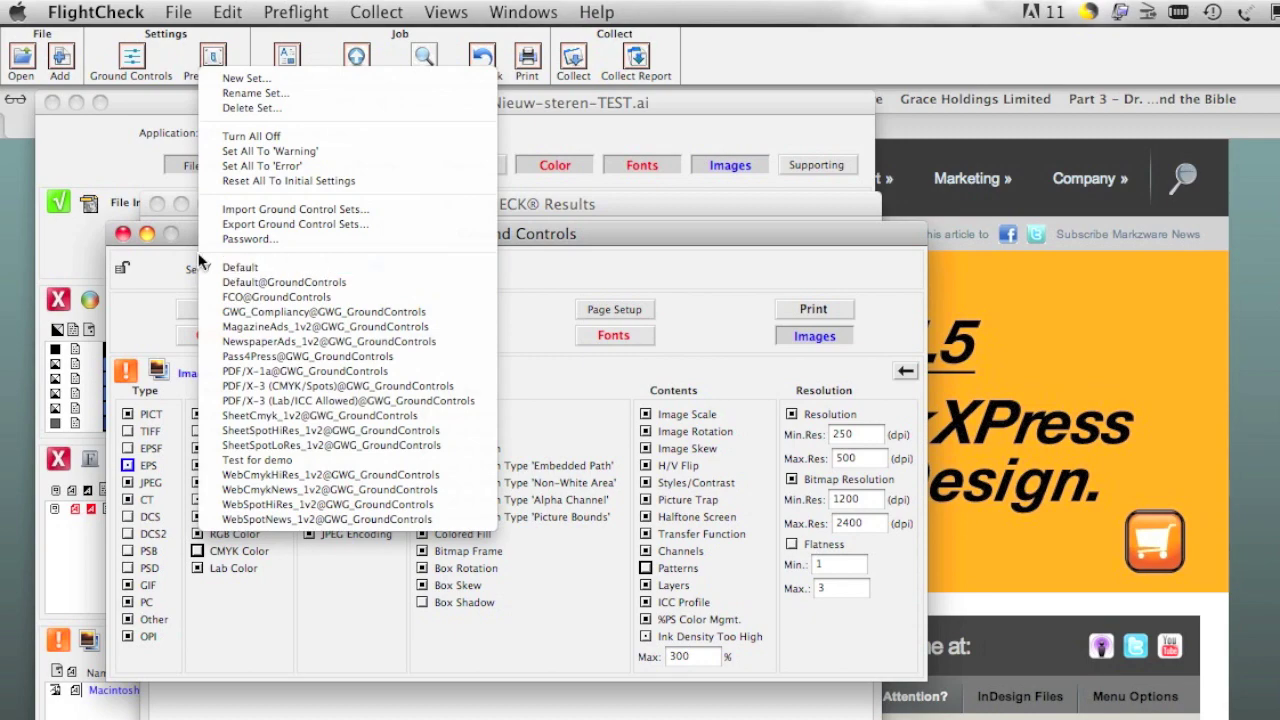
{"action": "left_click", "coordinate": [146, 285]}
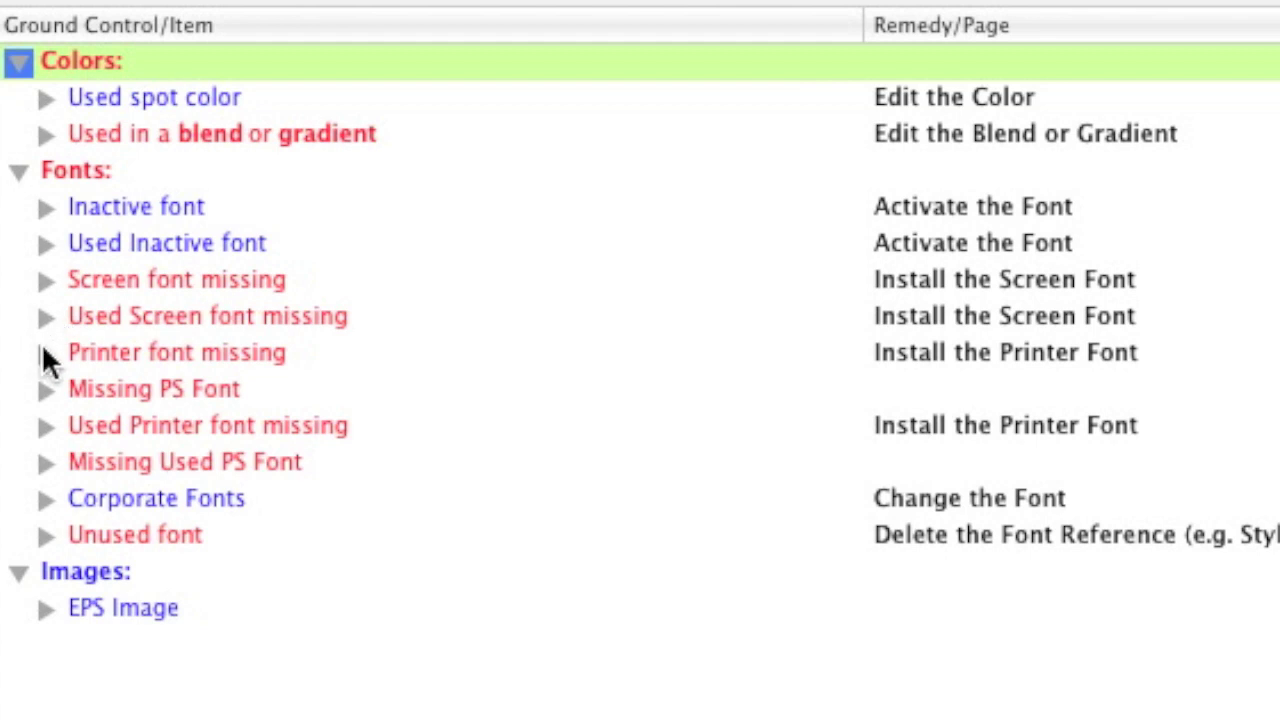
Expand 'Printer font missing' in Results, then close the Results window to show the report.
{"action": "left_click", "coordinate": [46, 353]}
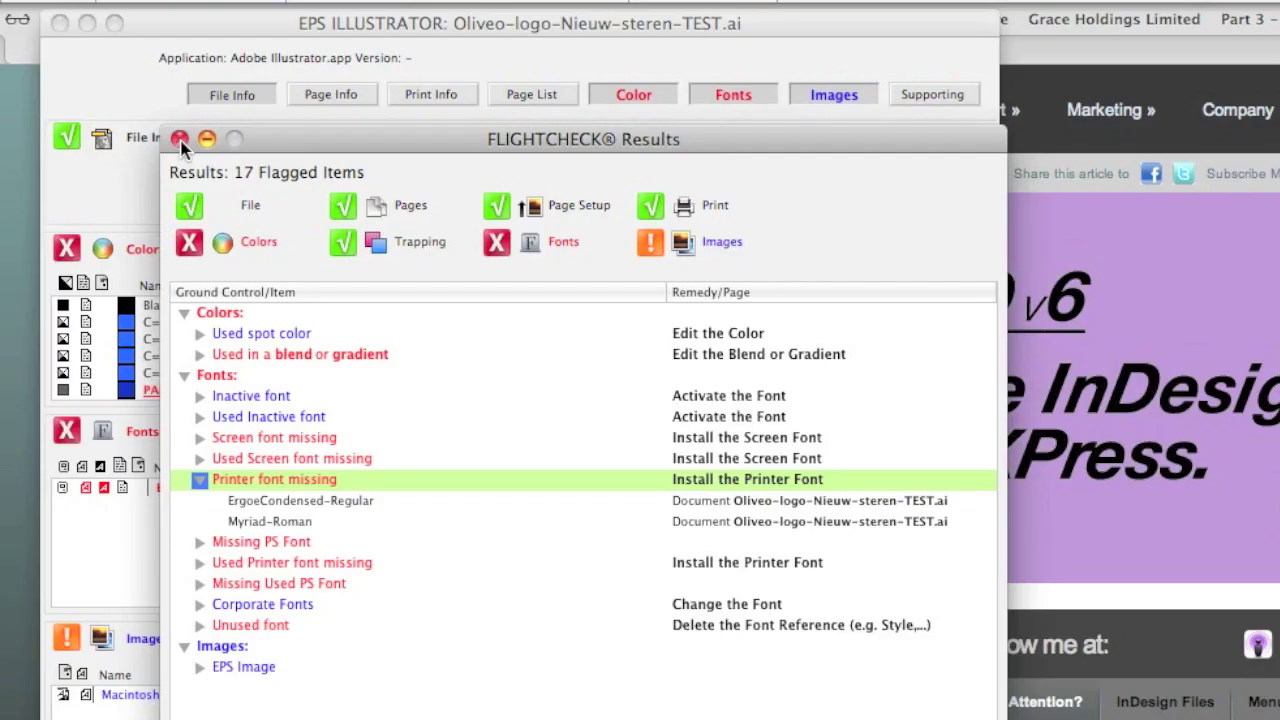
{"action": "left_click", "coordinate": [177, 134]}
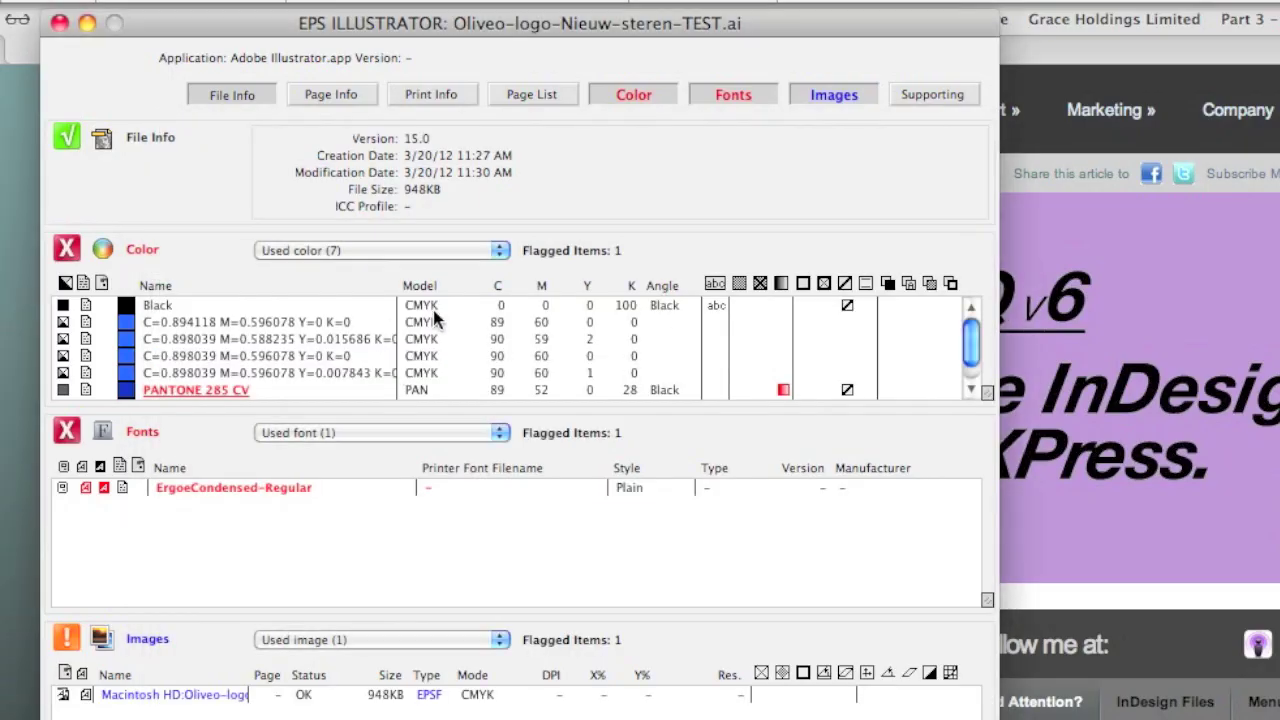
{"action": "left_click", "coordinate": [220, 695]}
{"action": "double_click", "coordinate": [220, 695]}
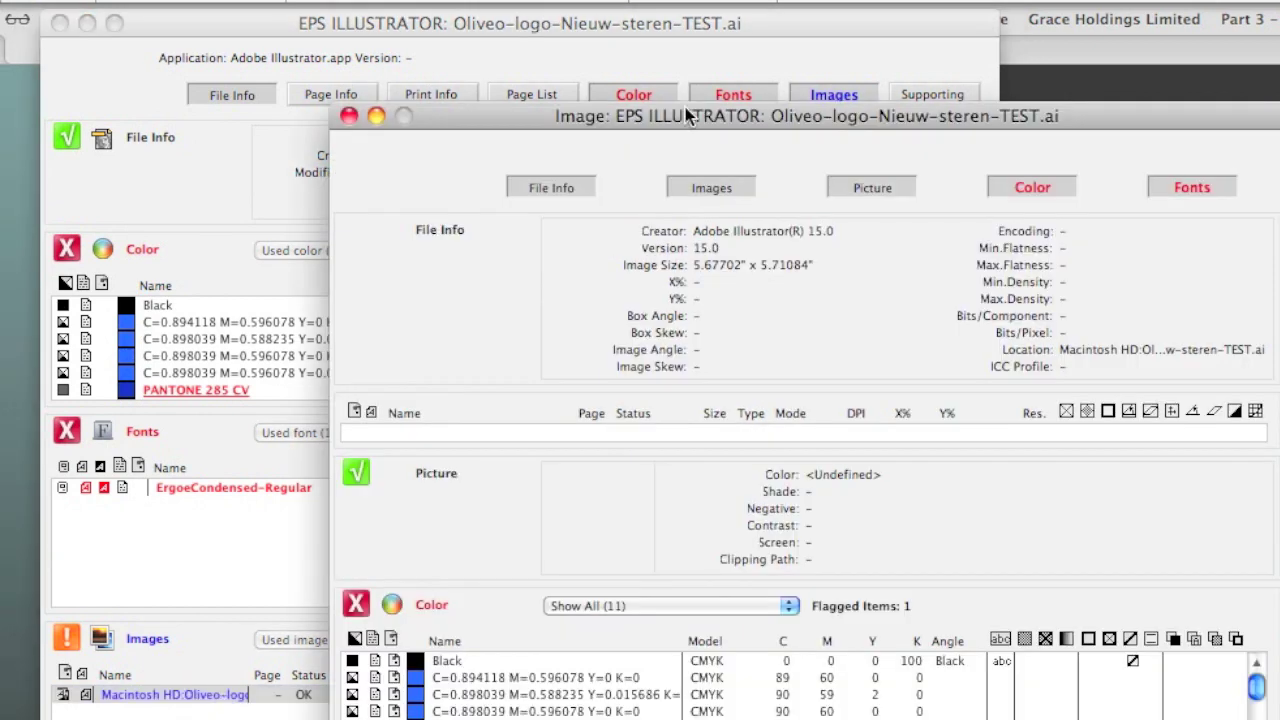
{"action": "left_click_drag", "start_coordinate": [635, 105], "coordinate": [517, 38]}
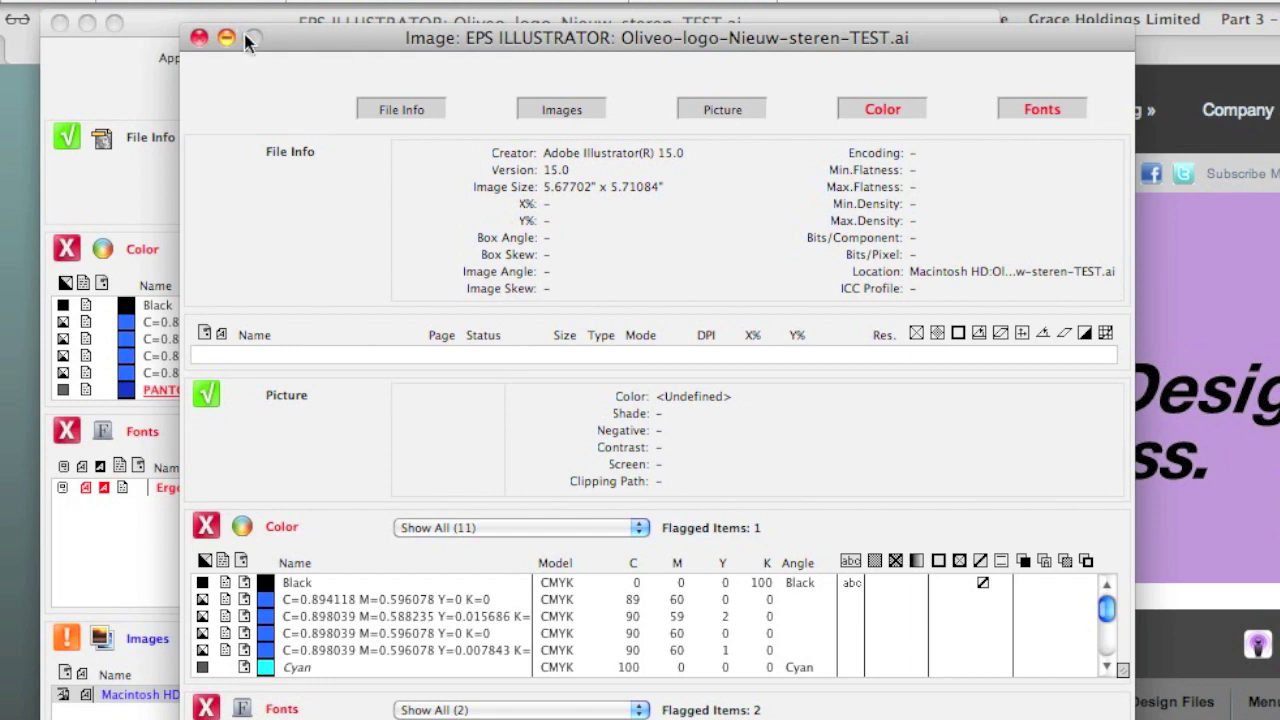
{"action": "left_click", "coordinate": [199, 38]}
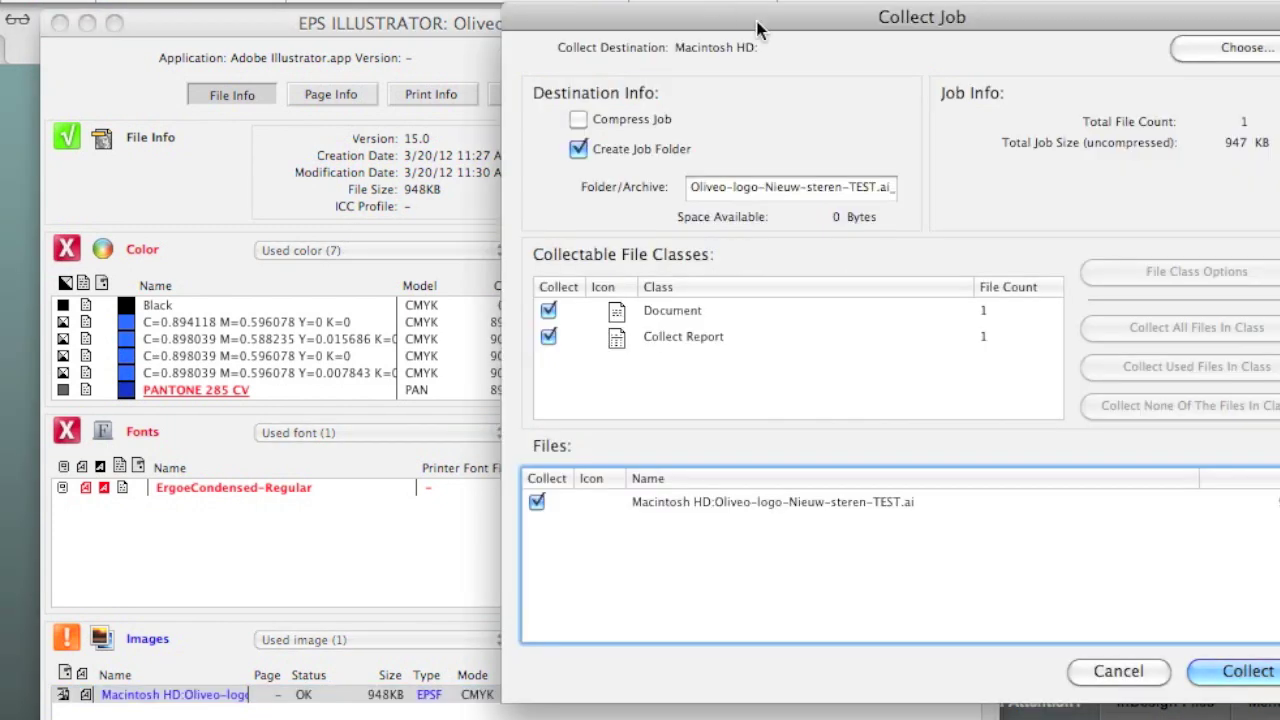
Collect the job with Create Job Folder and both file classes enabled.
{"action": "left_click_drag", "start_coordinate": [760, 28], "coordinate": [396, 55]}
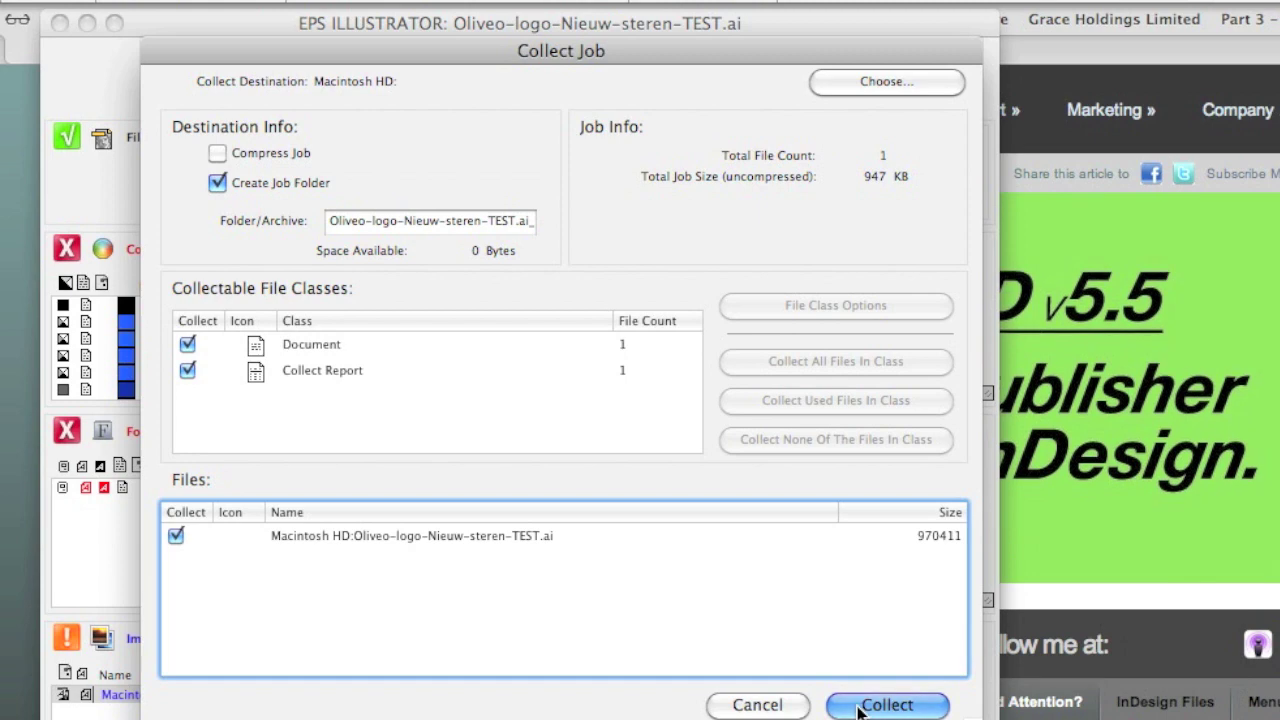
{"action": "left_click", "coordinate": [857, 705]}
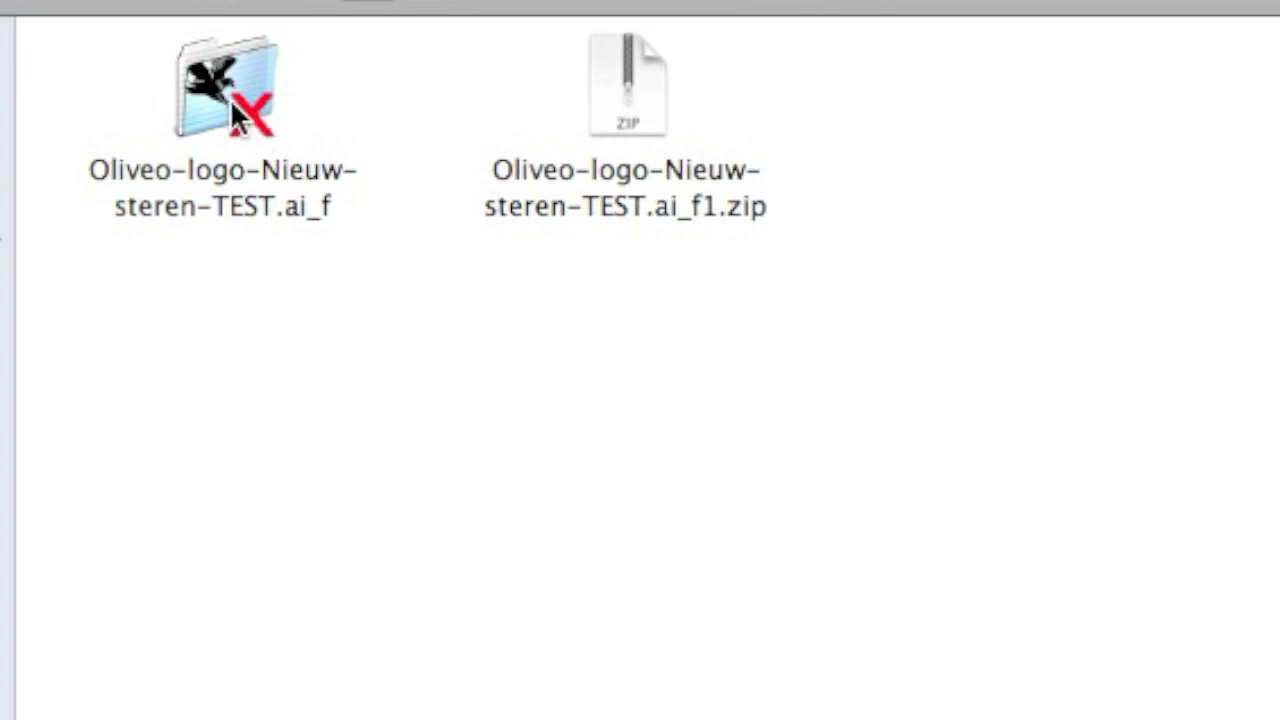
{"action": "double_click", "coordinate": [231, 102]}
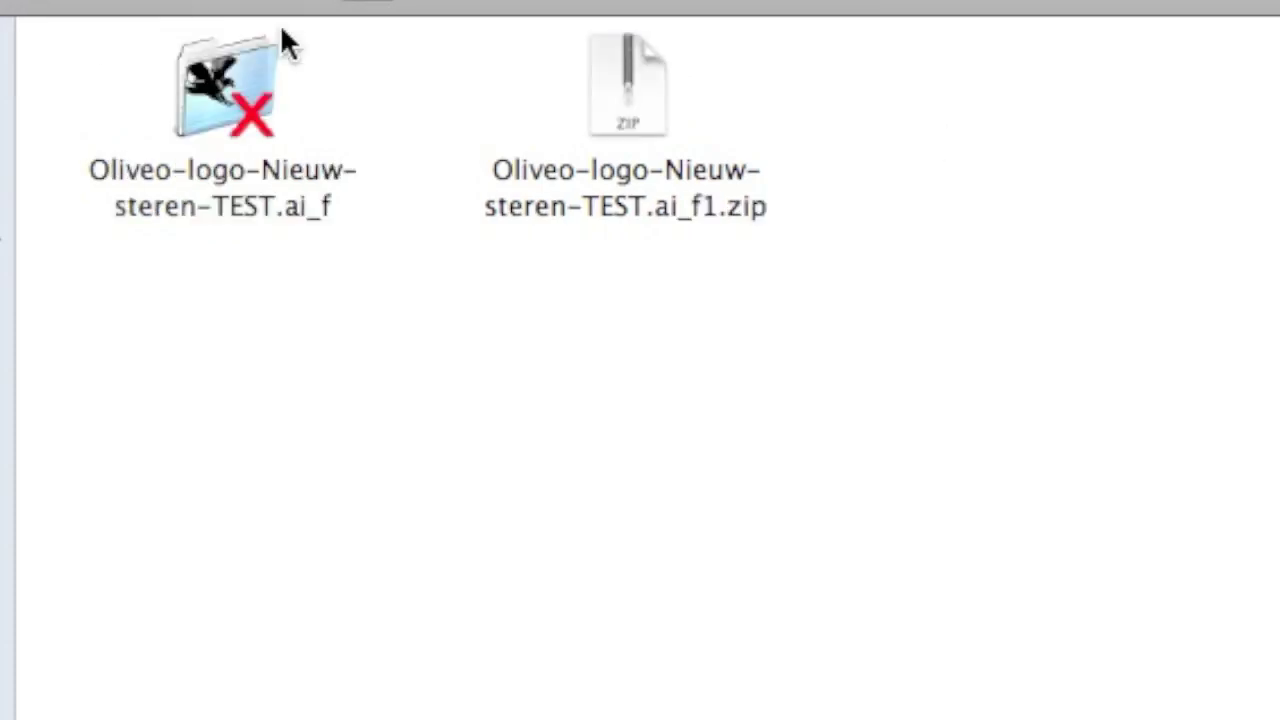
{"action": "left_click", "coordinate": [640, 105]}
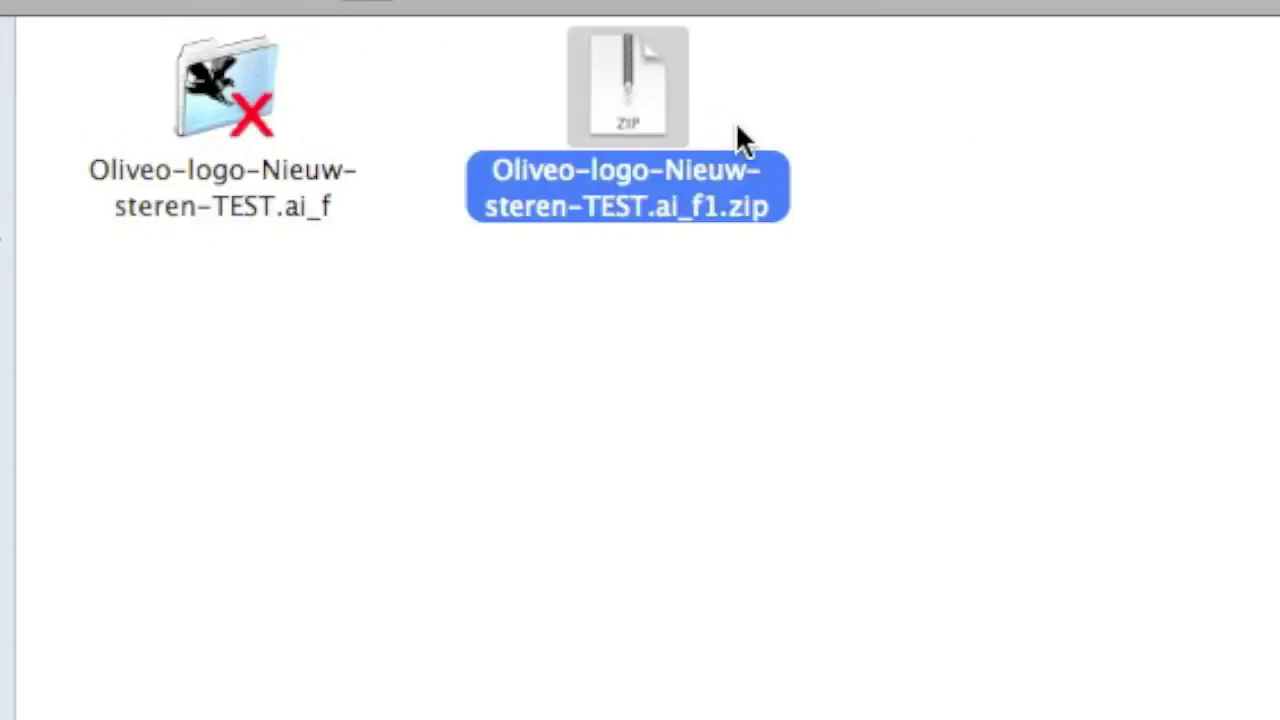
{"action": "left_click", "coordinate": [706, 322]}
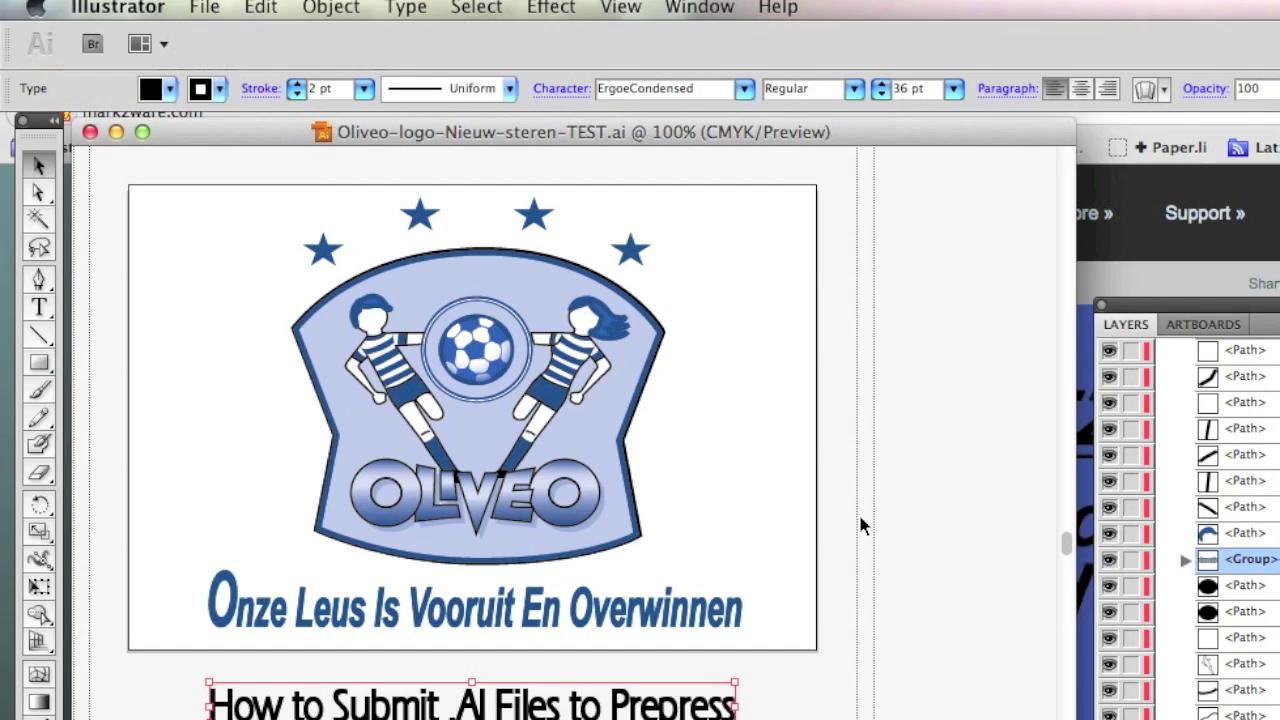
Save the logo as Oliveo TEST.pdf in Adobe PDF format with the Illustrator Default preset.
{"action": "left_click", "coordinate": [204, 8]}
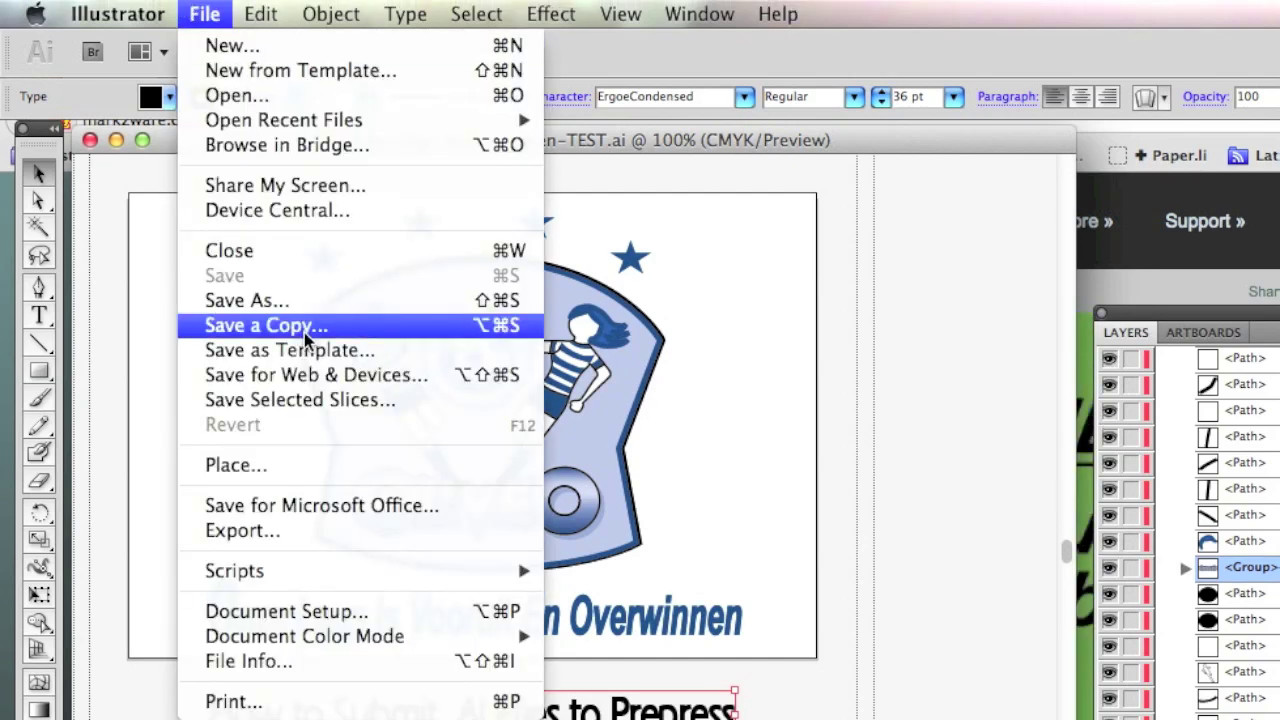
{"action": "left_click", "coordinate": [312, 292]}
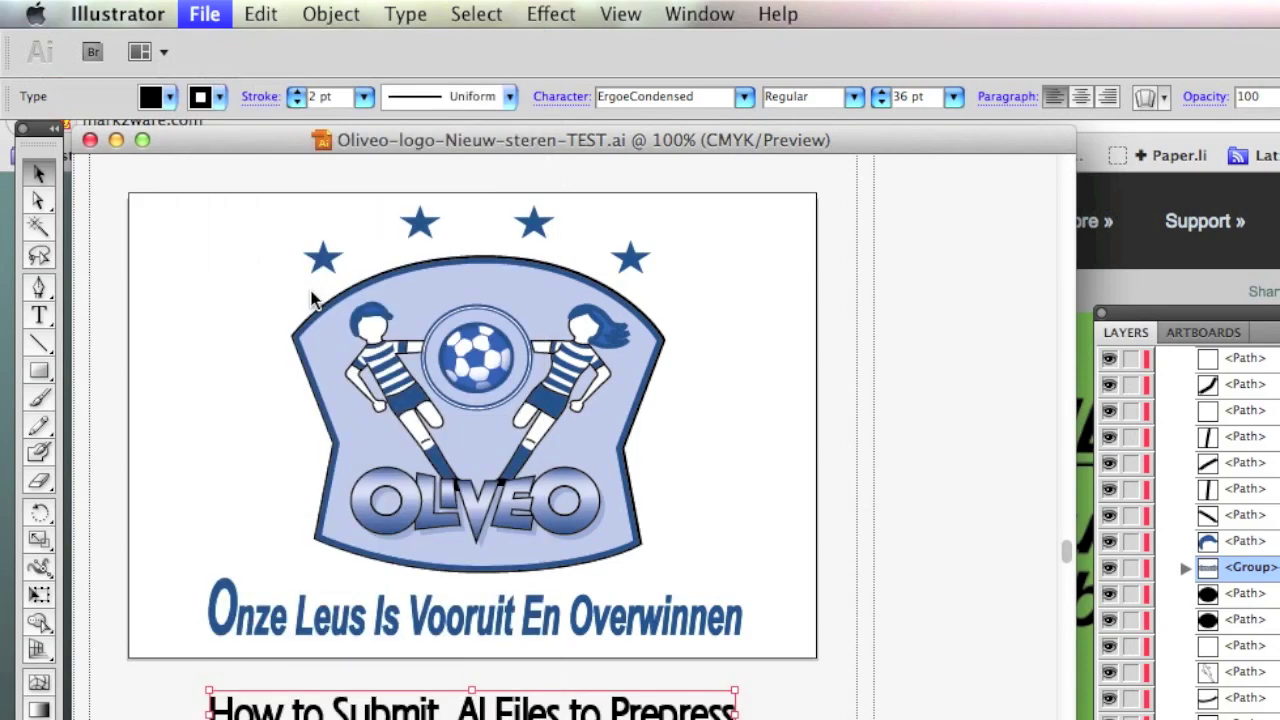
{"action": "left_click_drag", "start_coordinate": [1158, 306], "coordinate": [477, 181]}
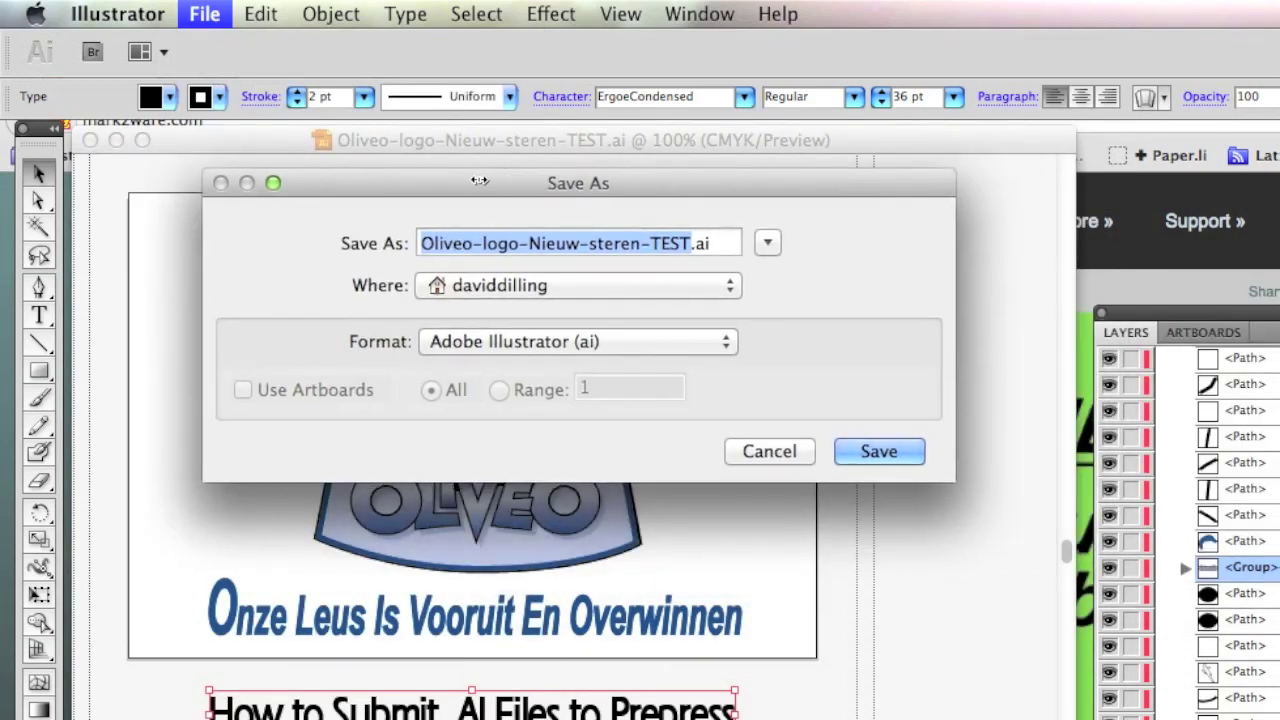
{"action": "left_click", "coordinate": [639, 345]}
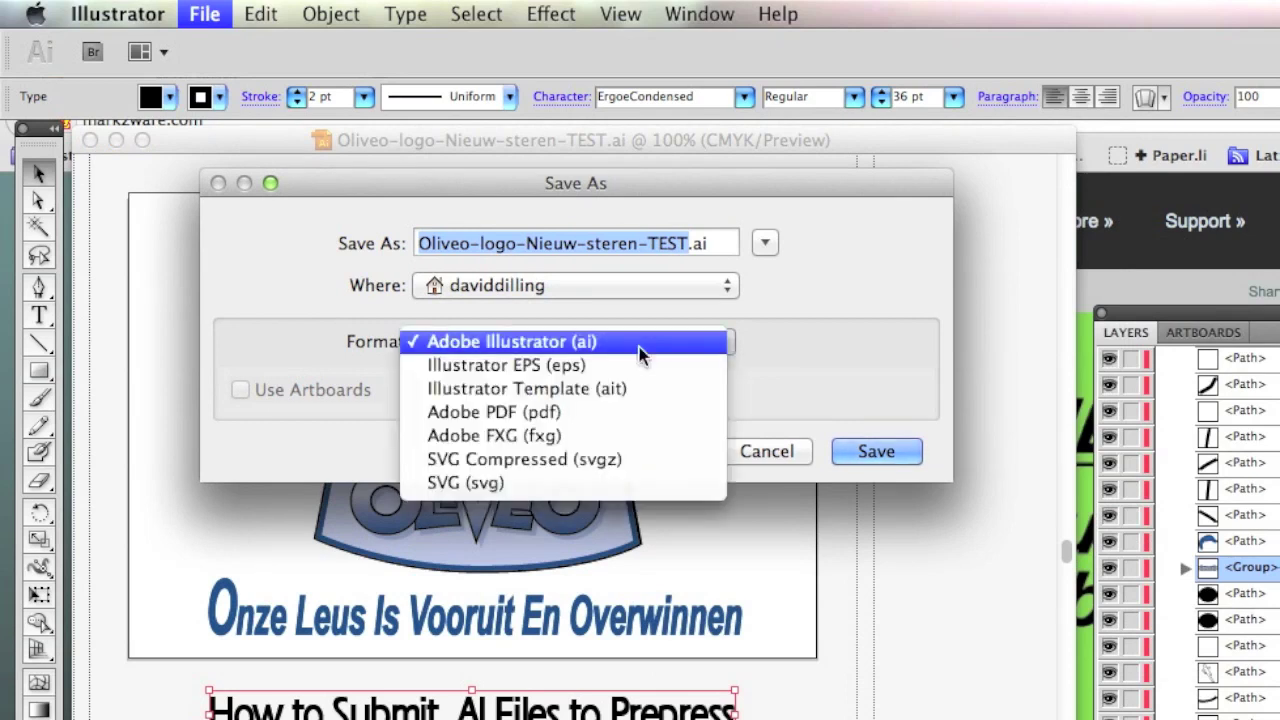
{"action": "left_click", "coordinate": [639, 411]}
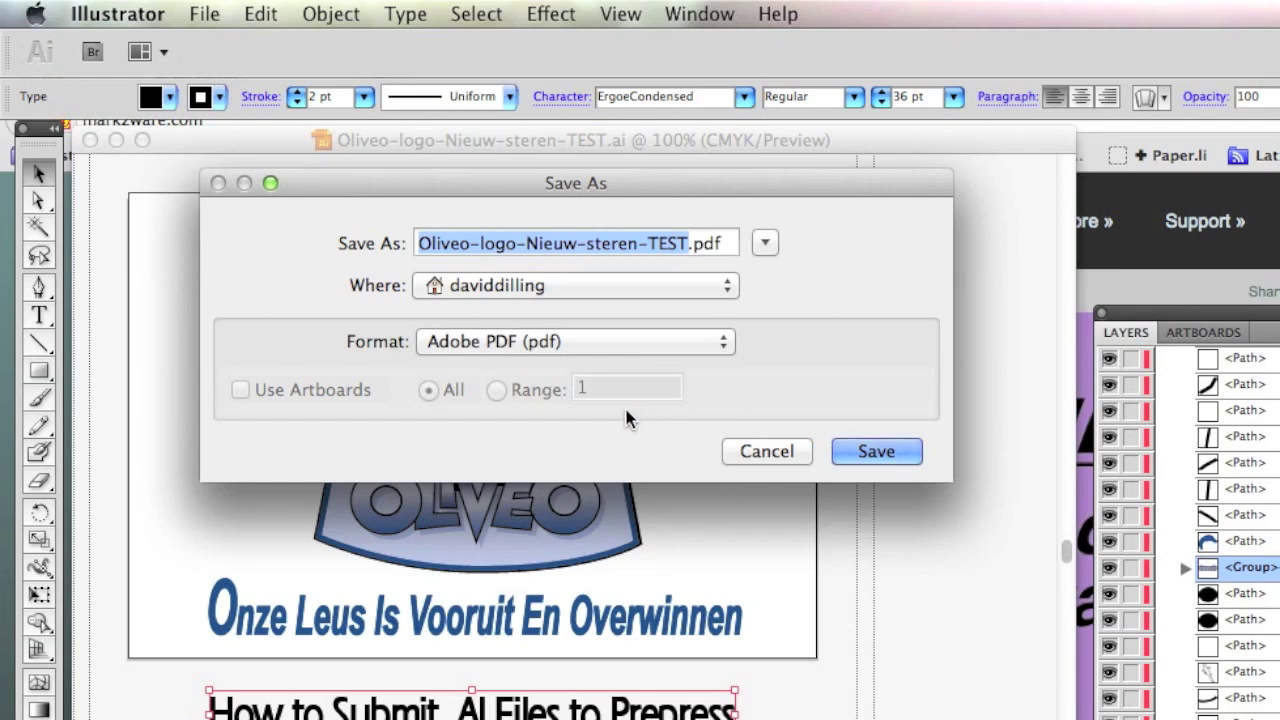
{"action": "key", "text": "Return"}
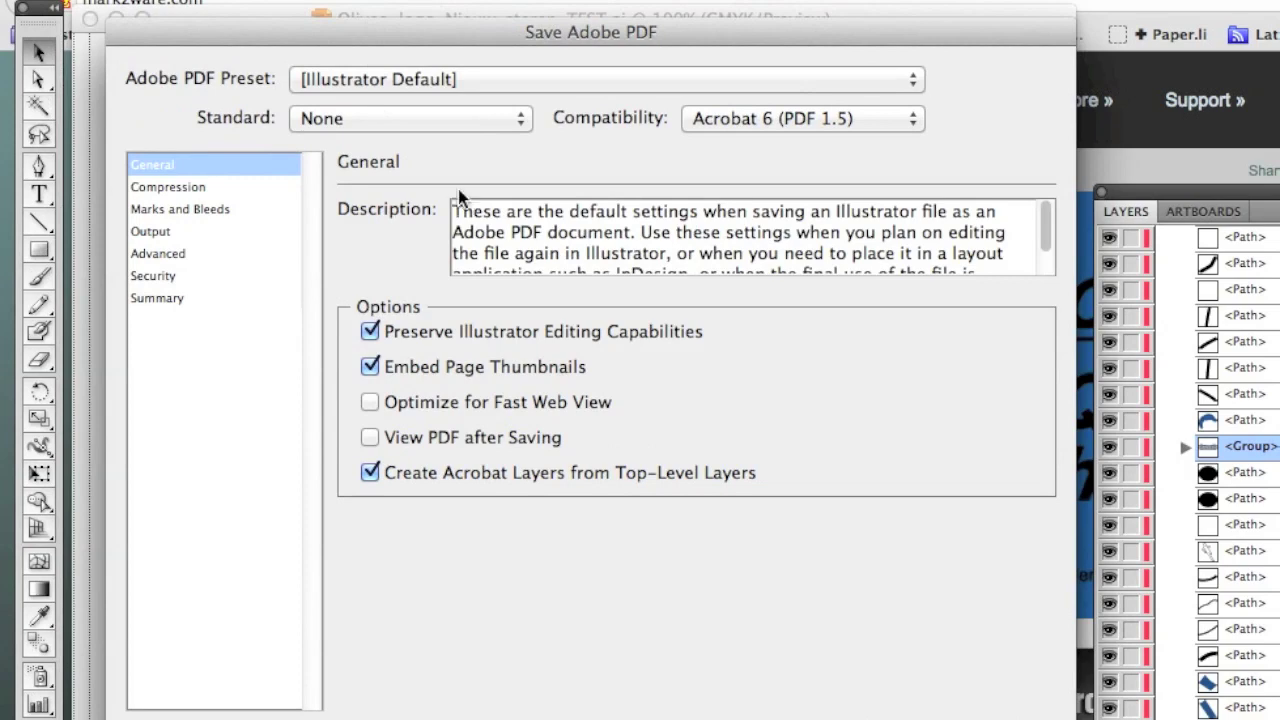
{"action": "left_click", "coordinate": [156, 231]}
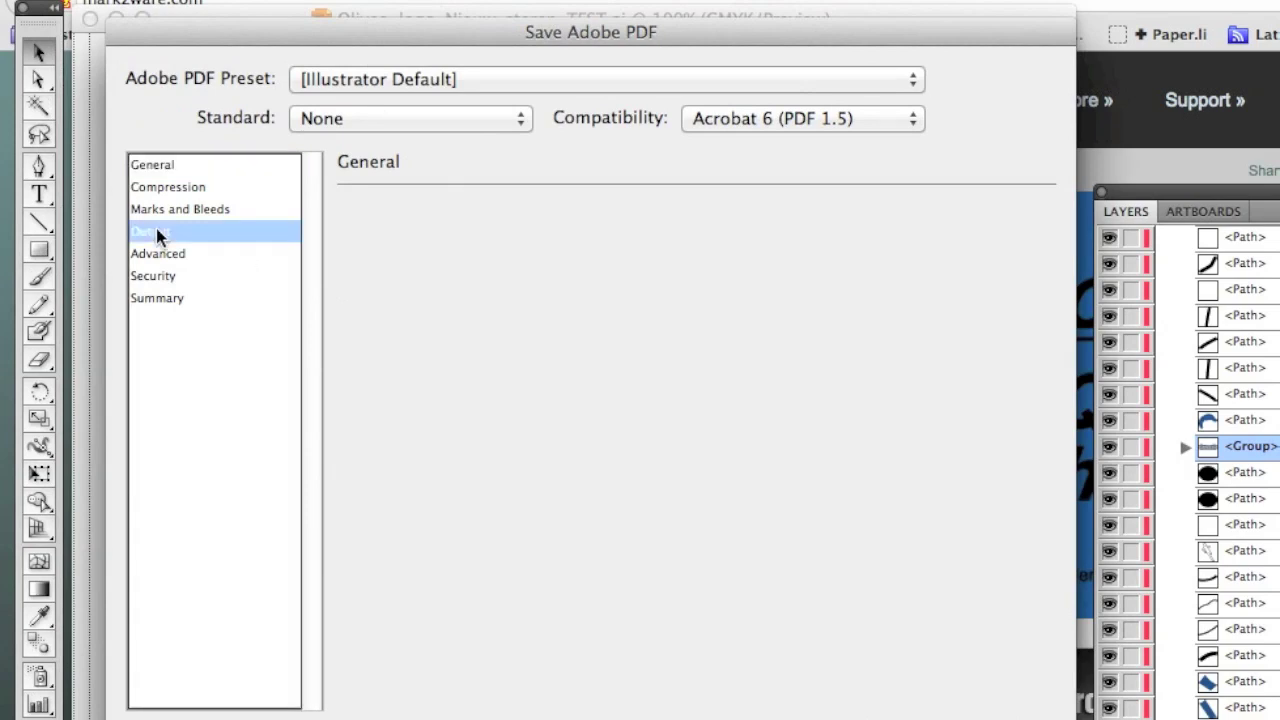
{"action": "key", "text": "Return"}
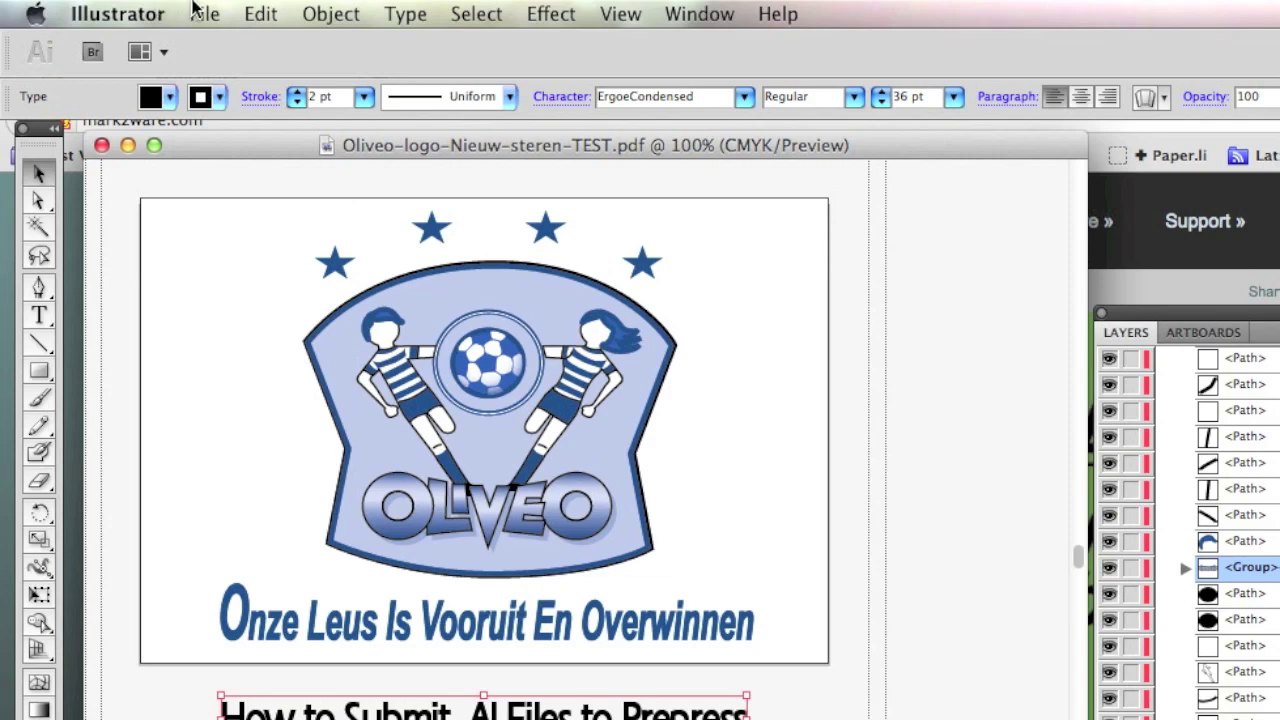
{"action": "left_click", "coordinate": [196, 12]}
{"action": "mouse_move", "coordinate": [283, 120]}
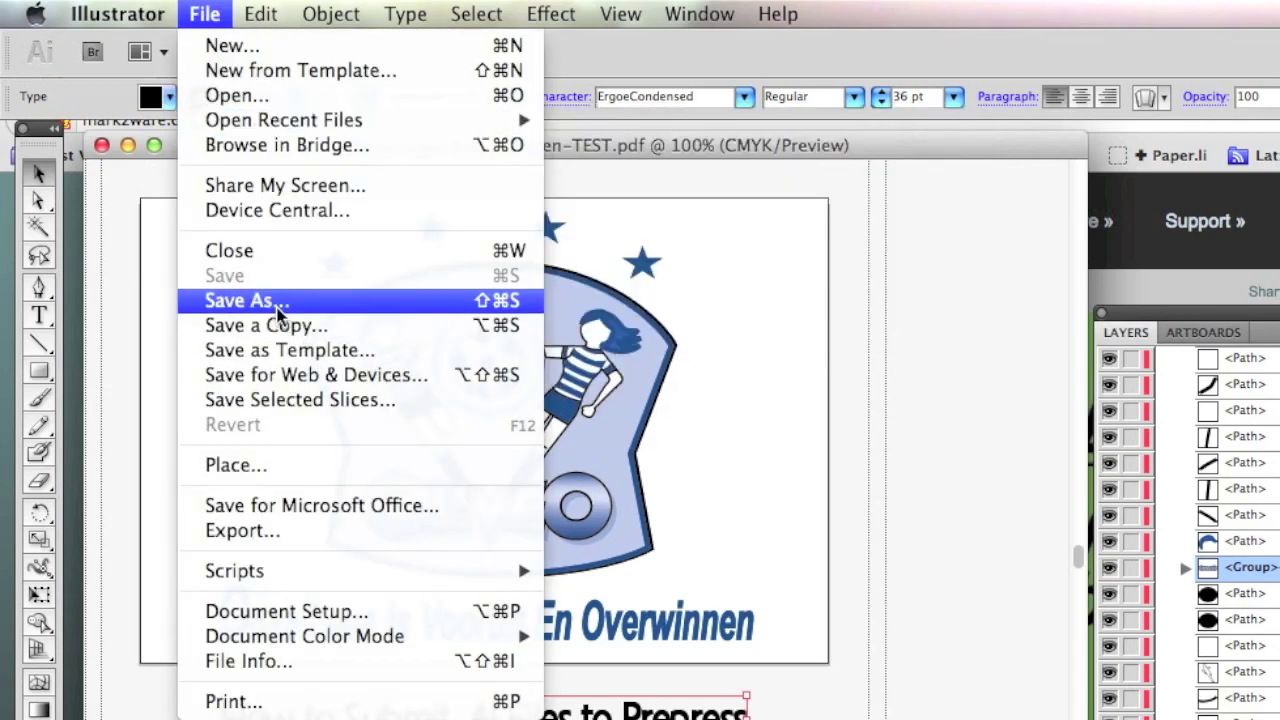
{"action": "left_click", "coordinate": [285, 300]}
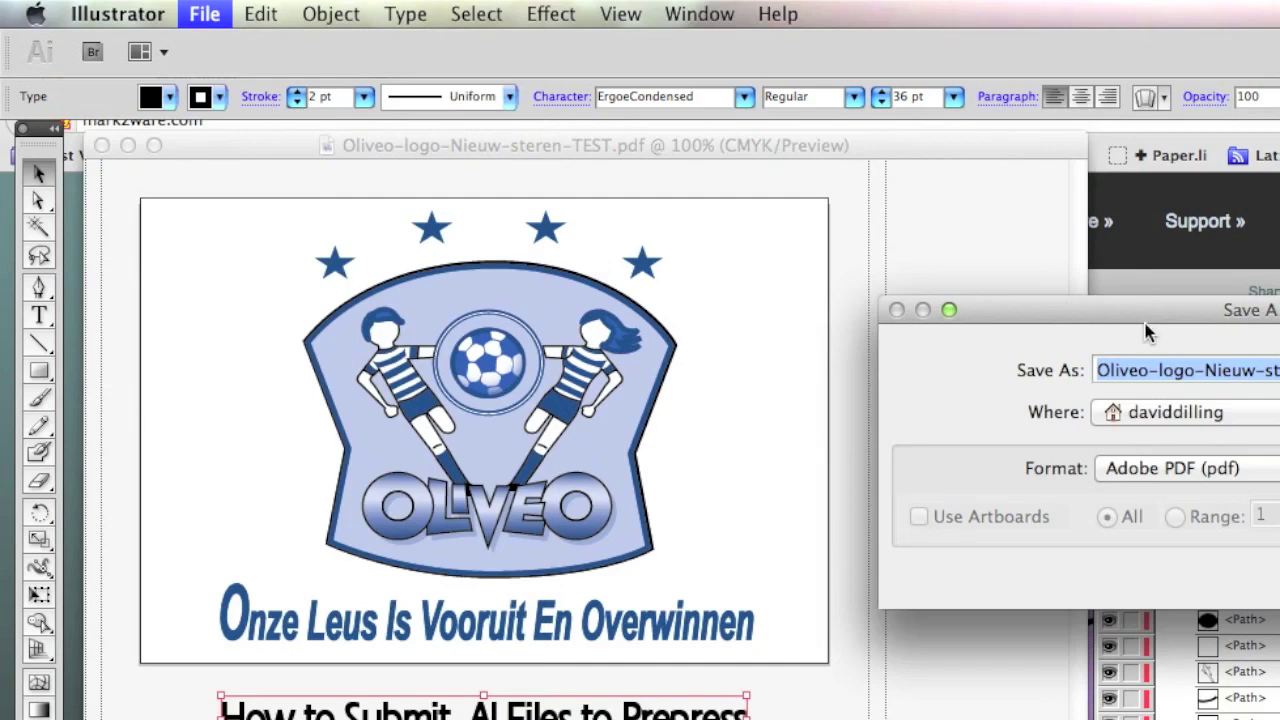
{"action": "left_click_drag", "start_coordinate": [1143, 320], "coordinate": [434, 290]}
{"action": "left_click", "coordinate": [490, 452]}
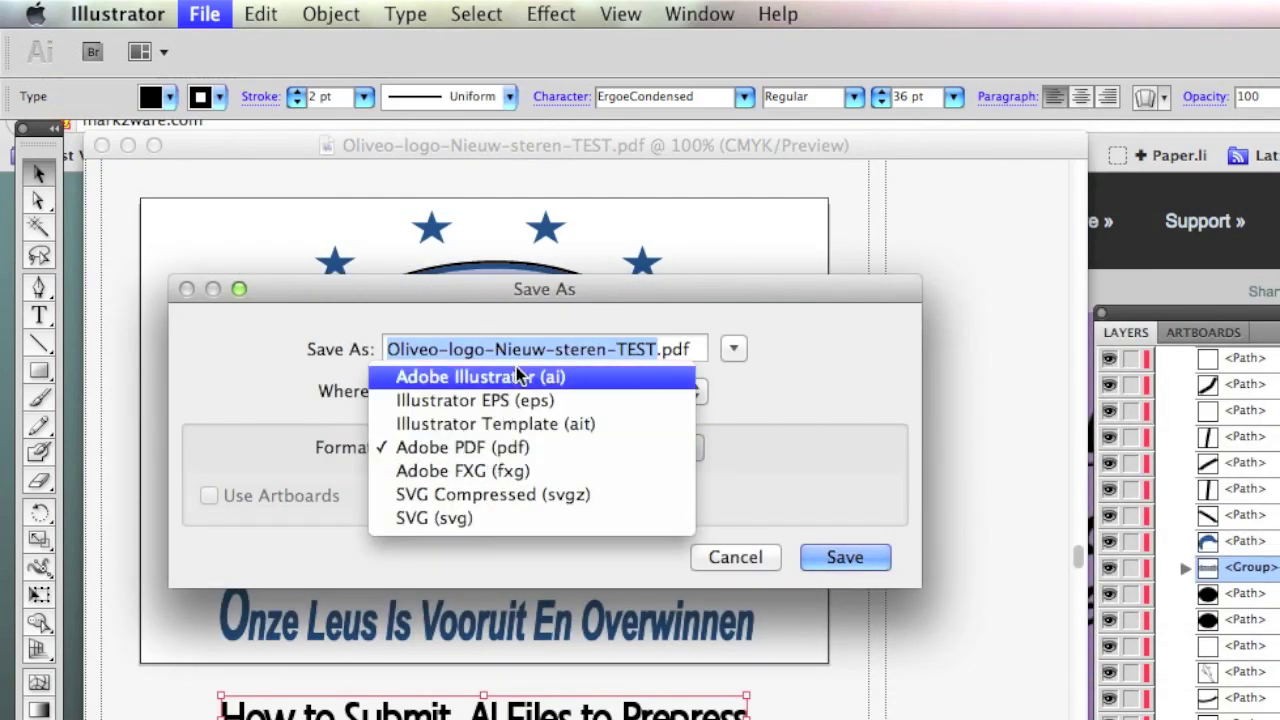
{"action": "left_click", "coordinate": [471, 371]}
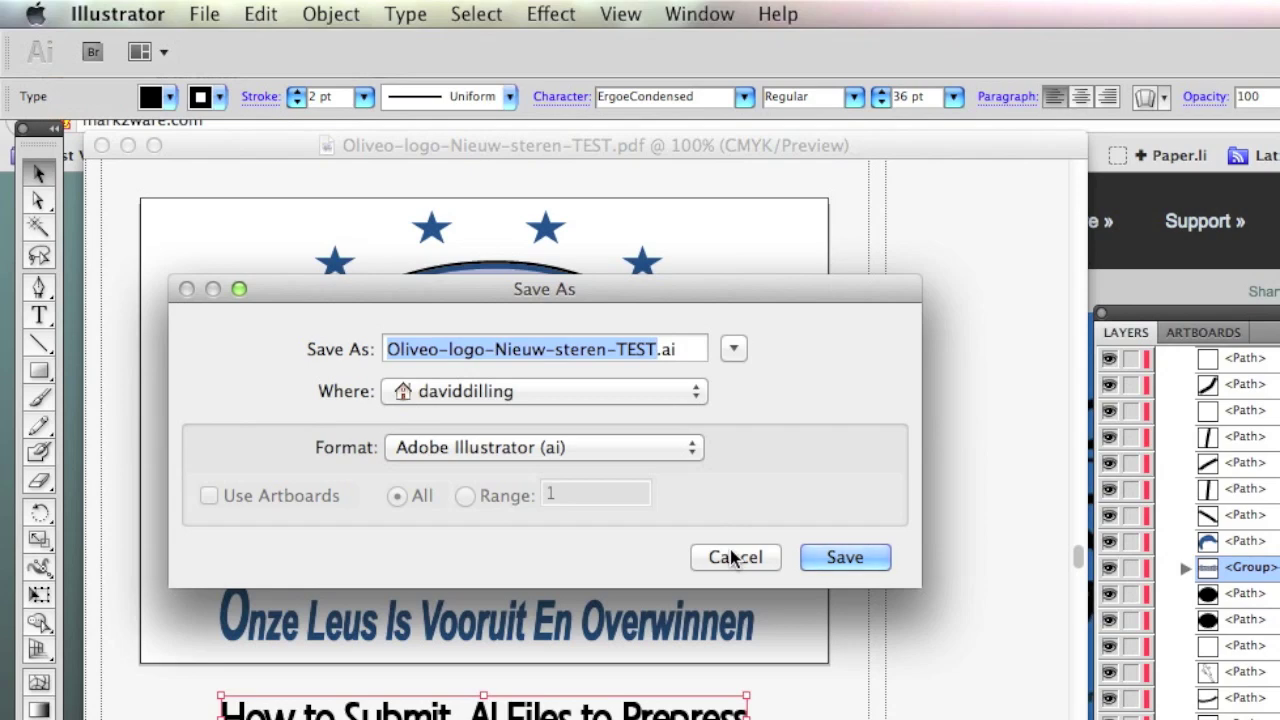
{"action": "left_click", "coordinate": [735, 557]}
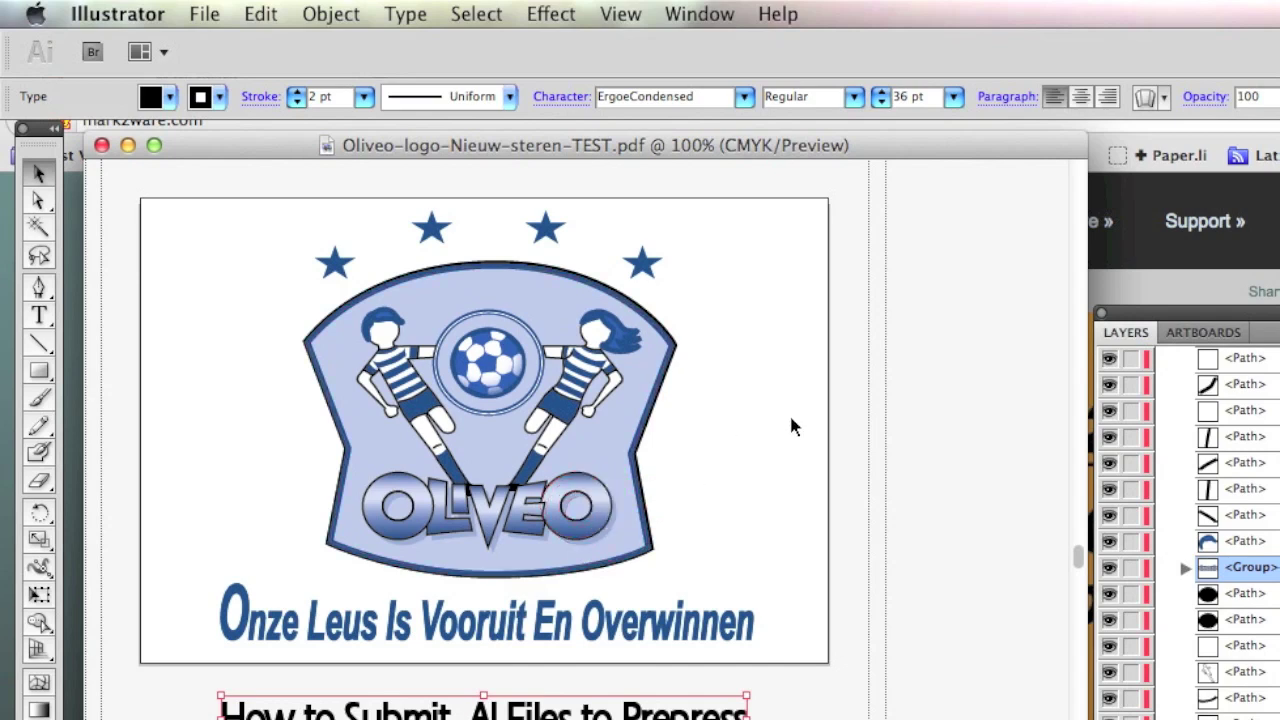
Select and deselect the OLIVEO lettering group, then switch to Firefox with Command-Tab.
{"action": "left_click", "coordinate": [562, 497]}
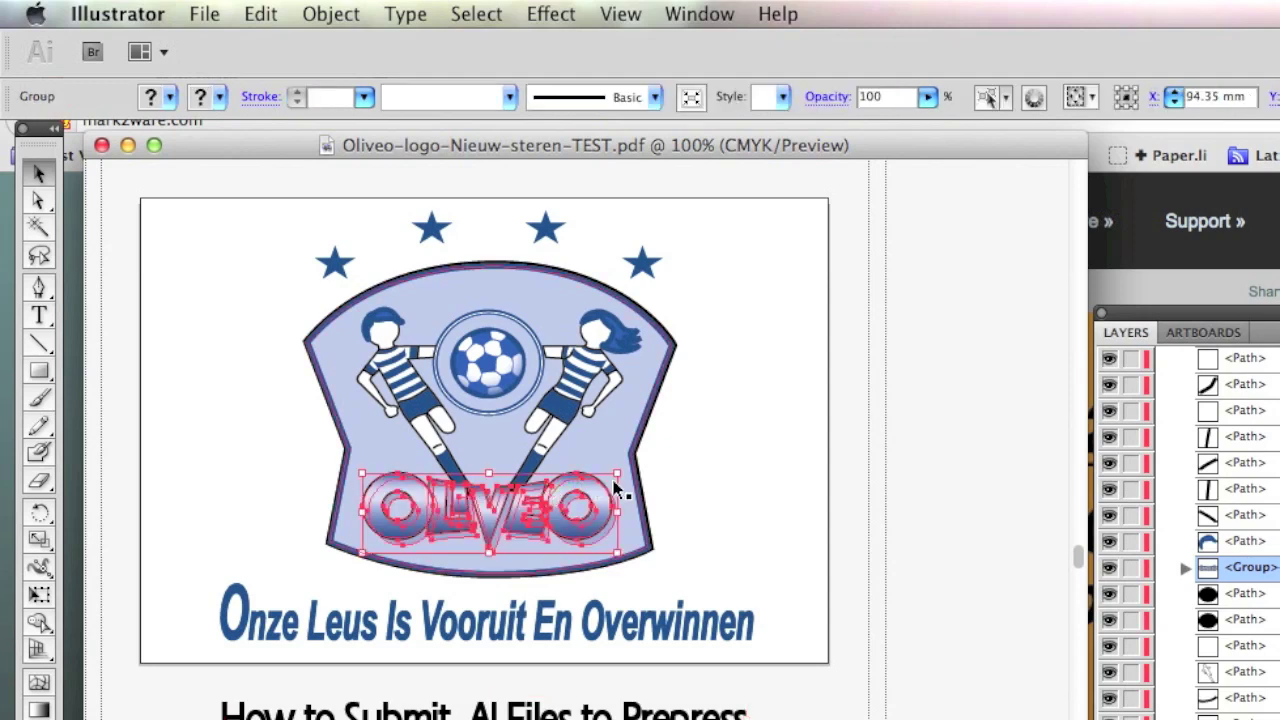
{"action": "left_click", "coordinate": [792, 469]}
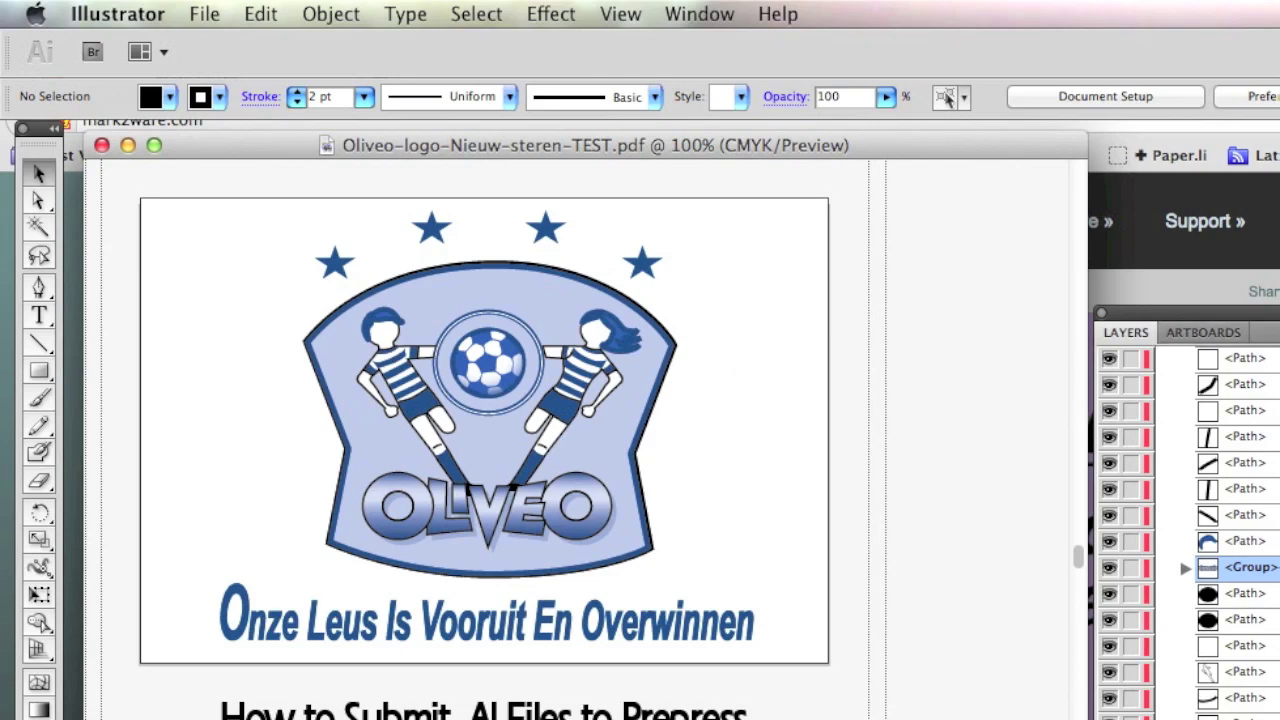
{"action": "key", "text": "super+Tab"}
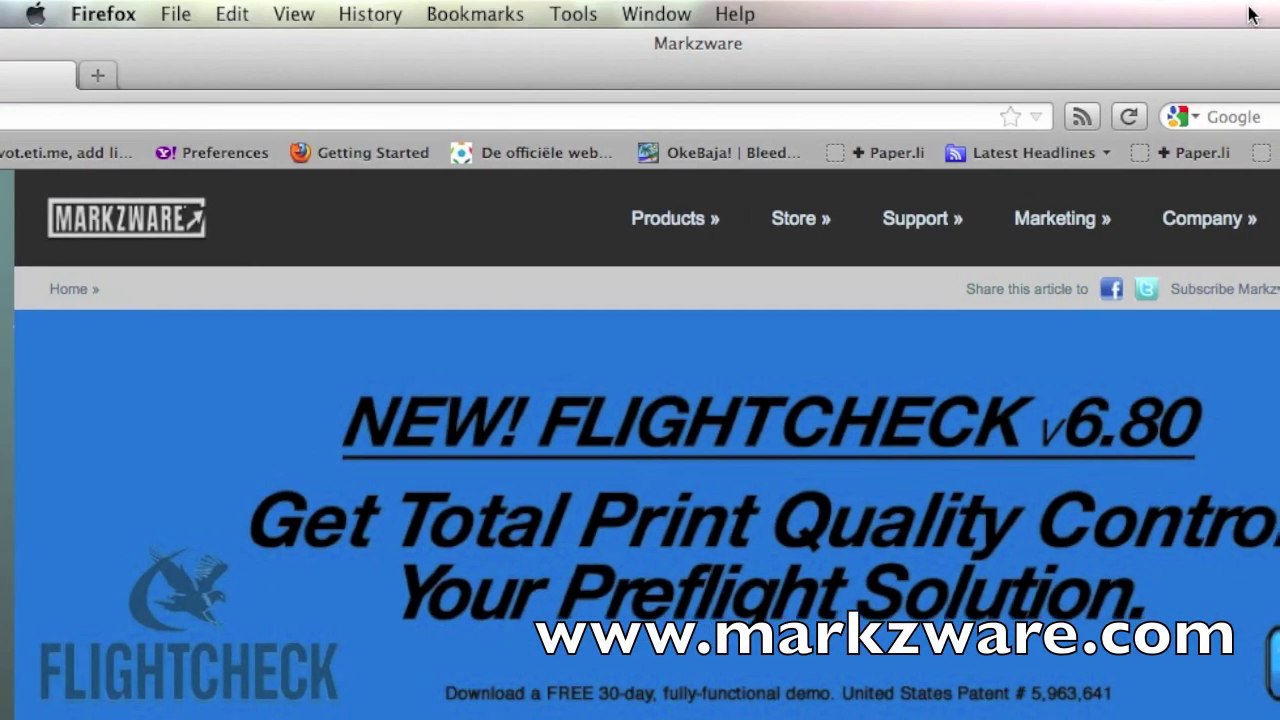
{"action": "mouse_move", "coordinate": [662, 218]}
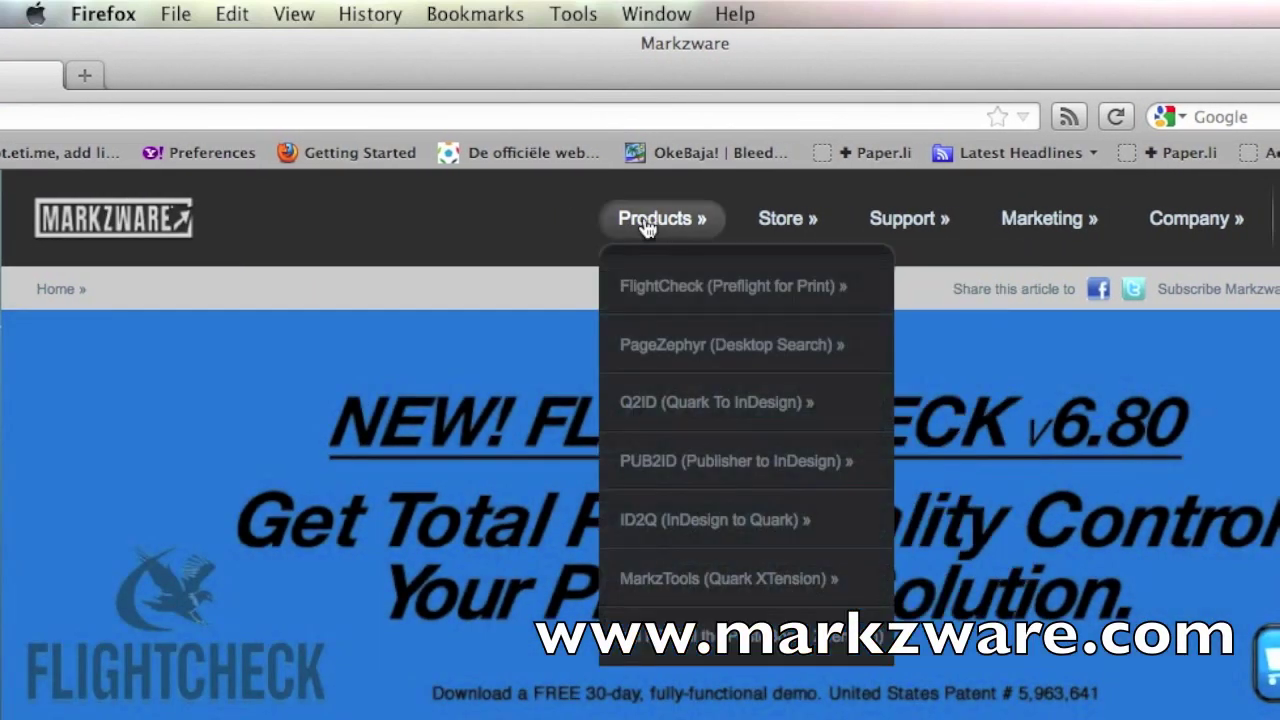
Go to Products > FlightCheck (Preflight for Print) and scroll through its features and purchase options.
{"action": "left_click", "coordinate": [672, 304]}
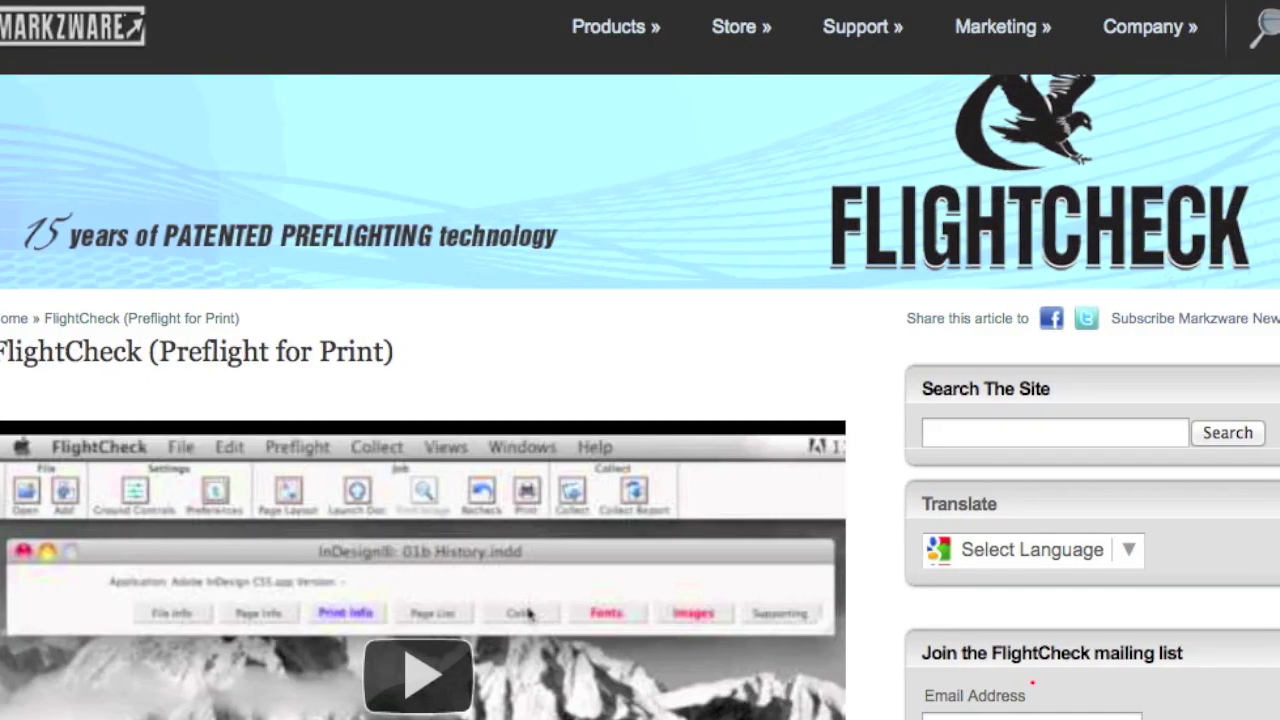
{"action": "scroll", "coordinate": [640, 360], "scroll_direction": "down", "scroll_amount": 2}
{"action": "scroll", "coordinate": [640, 360], "scroll_direction": "down", "scroll_amount": 4}
{"action": "scroll", "coordinate": [640, 360], "scroll_direction": "down", "scroll_amount": 3}
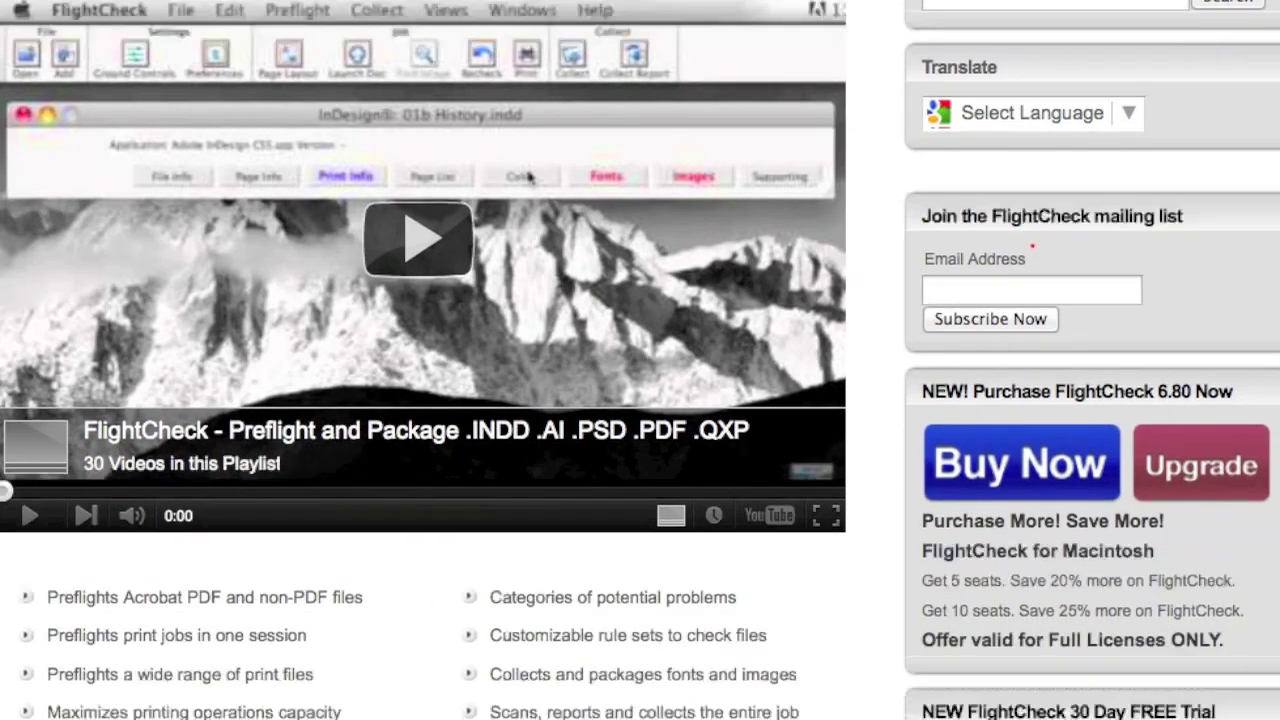
{"action": "scroll", "coordinate": [640, 360], "scroll_direction": "down", "scroll_amount": 2}
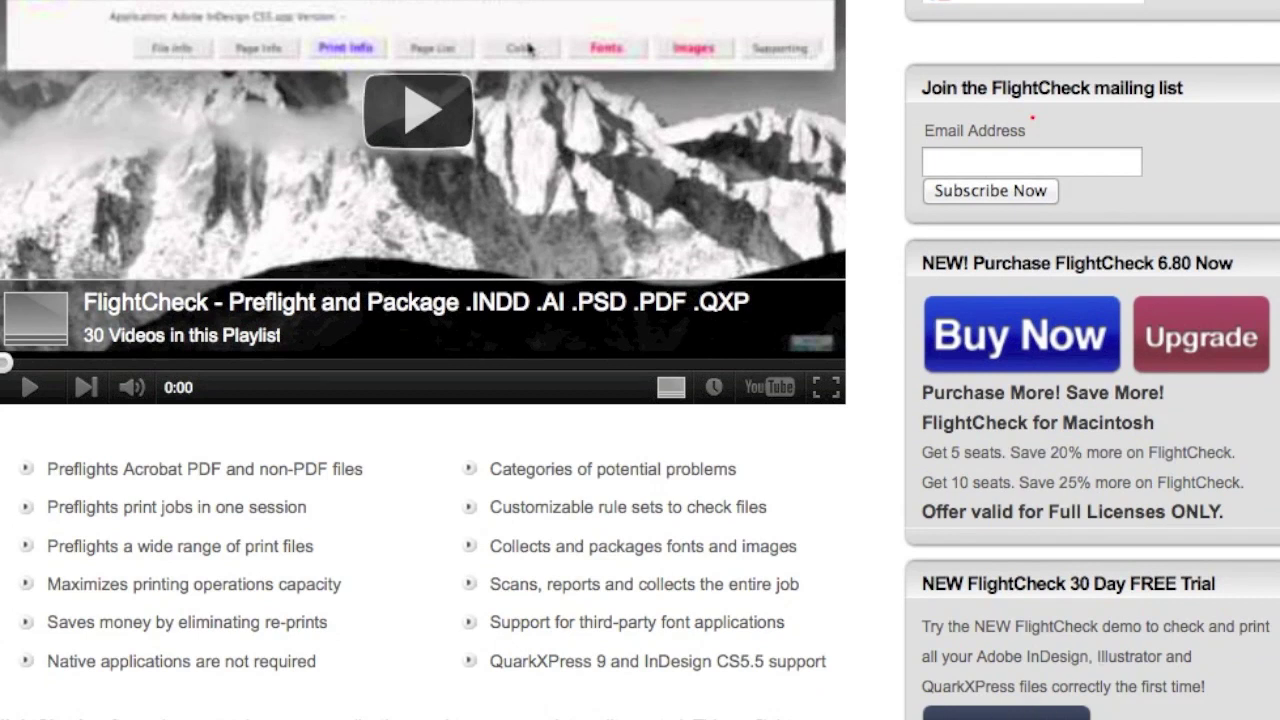
{"action": "scroll", "coordinate": [794, 131], "scroll_direction": "up", "scroll_amount": 10}
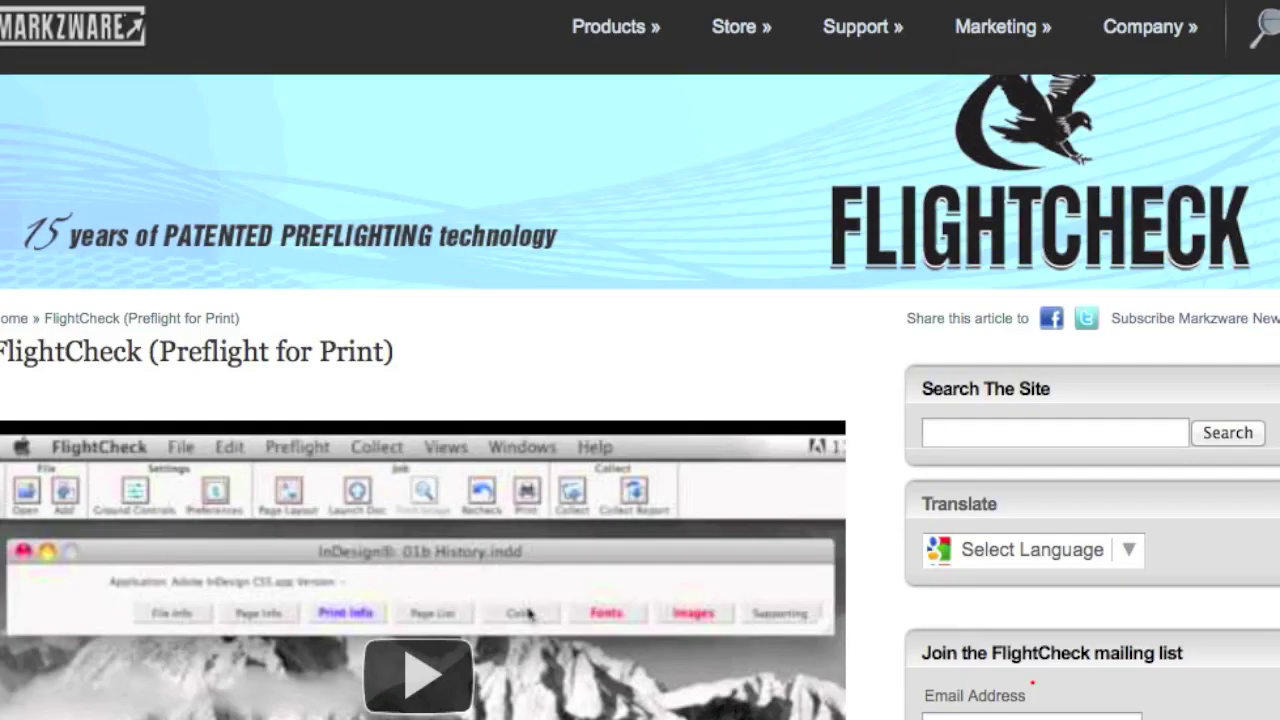